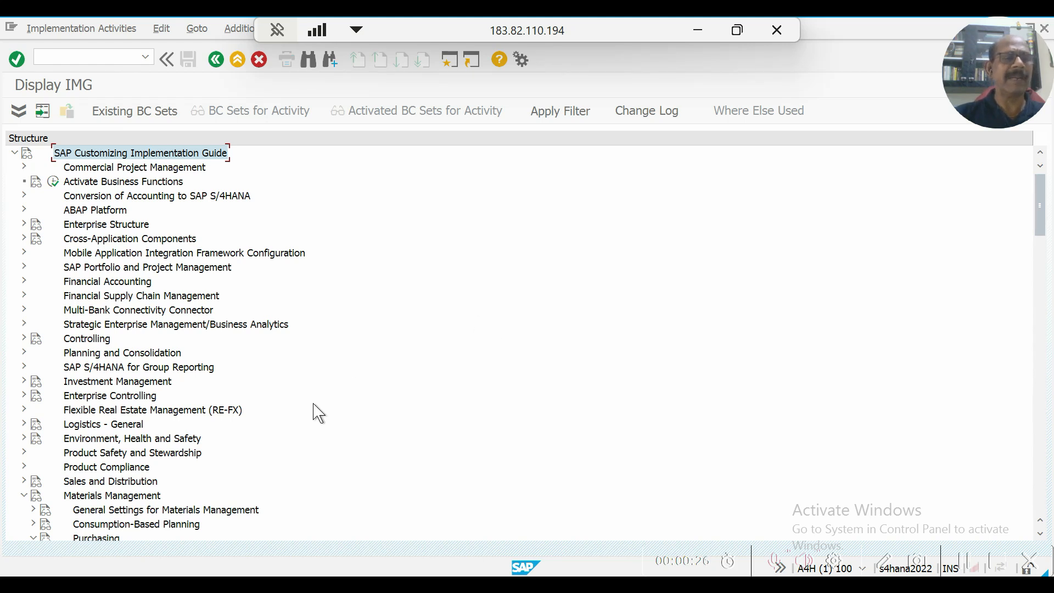
Collapse and re-expand the Materials Management branch of the implementation guide, and select its Purchasing node.
{"action": "left_click", "coordinate": [24, 495]}
{"action": "left_click", "coordinate": [82, 495]}
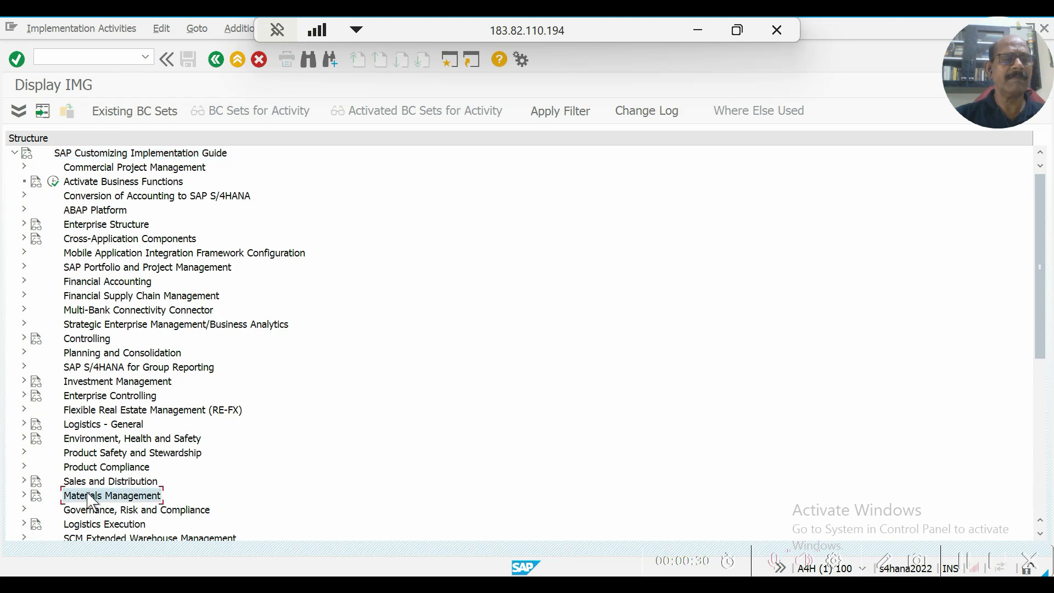
{"action": "scroll", "coordinate": [336, 392], "scroll_direction": "down", "scroll_amount": 2}
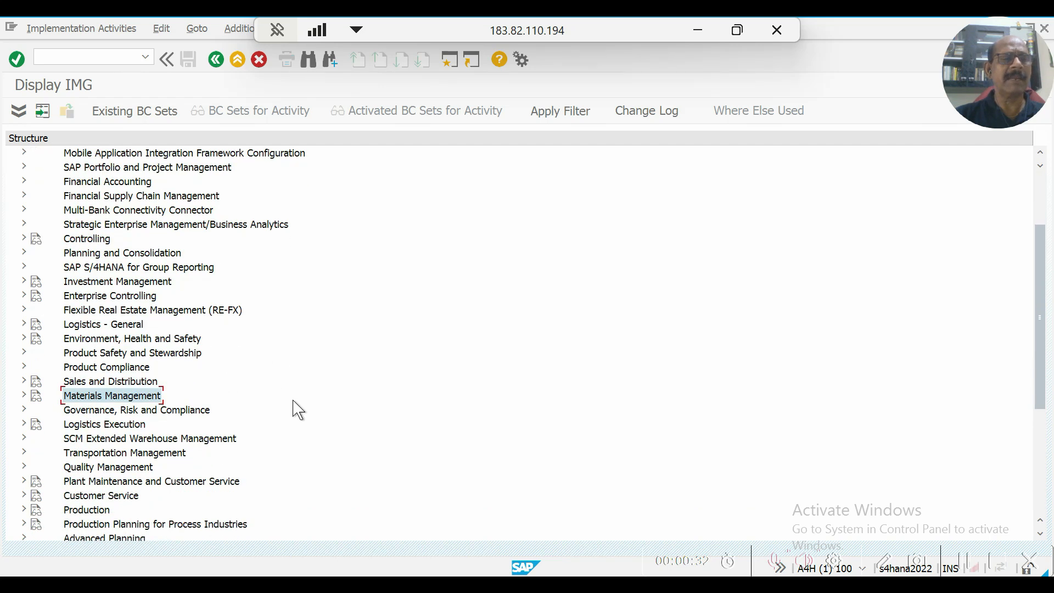
{"action": "scroll", "coordinate": [300, 409], "scroll_direction": "down", "scroll_amount": 5}
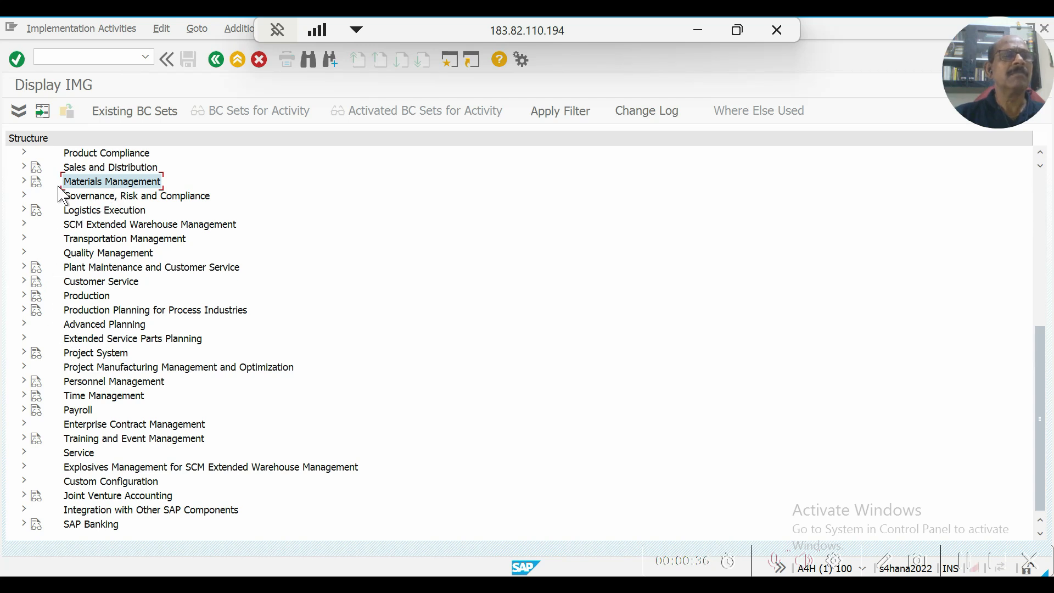
{"action": "left_click", "coordinate": [25, 181]}
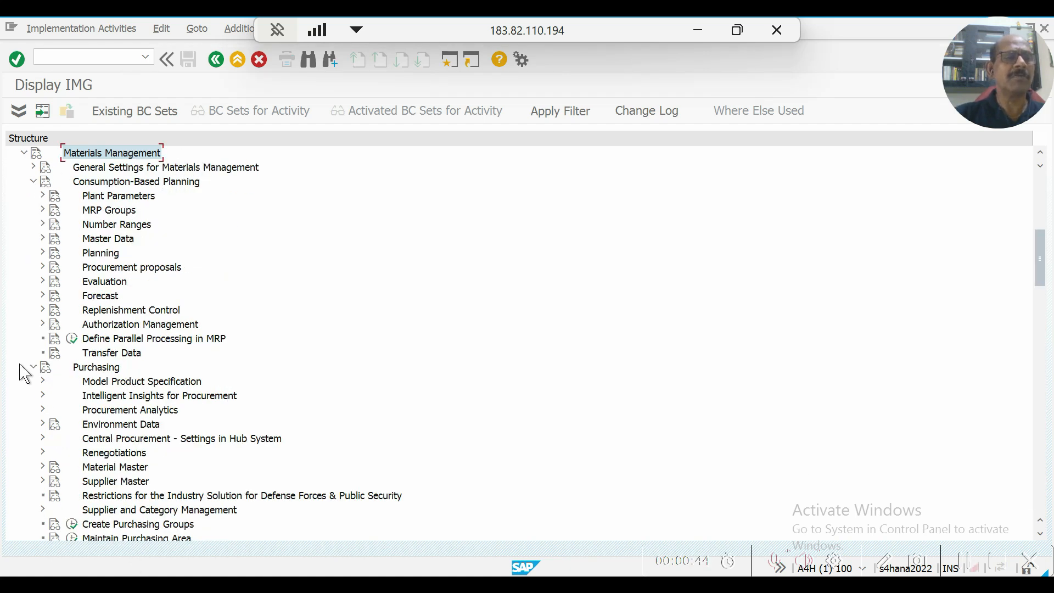
{"action": "left_click", "coordinate": [88, 367]}
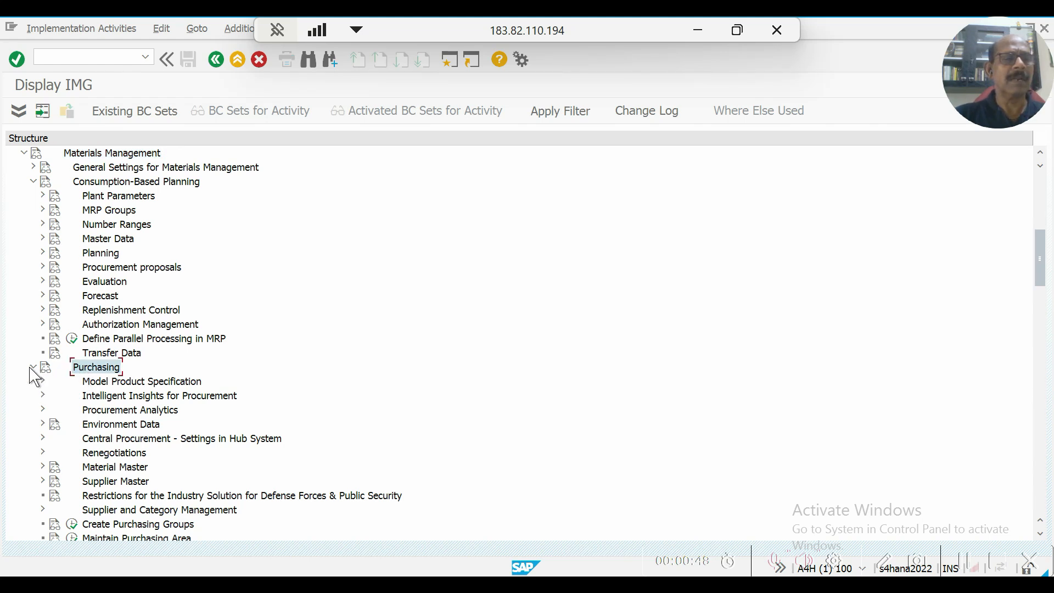
Examine the activities under Purchasing, from Material Master and Supplier Master through Purchase Order to Conditions.
{"action": "scroll", "coordinate": [248, 405], "scroll_direction": "down", "scroll_amount": 2}
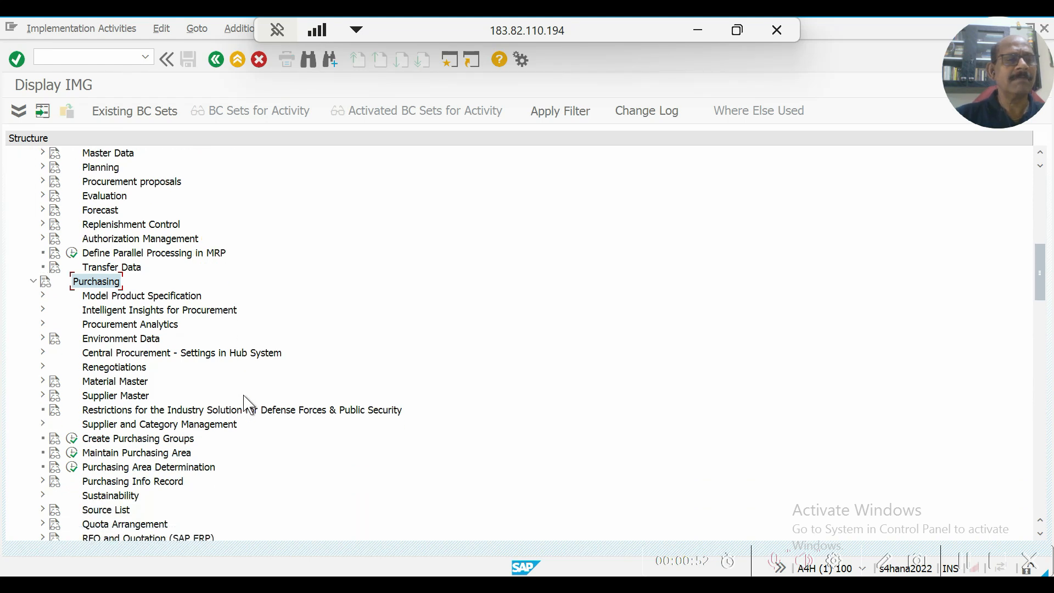
{"action": "scroll", "coordinate": [248, 405], "scroll_direction": "down", "scroll_amount": 2}
{"action": "scroll", "coordinate": [248, 405], "scroll_direction": "down", "scroll_amount": 2}
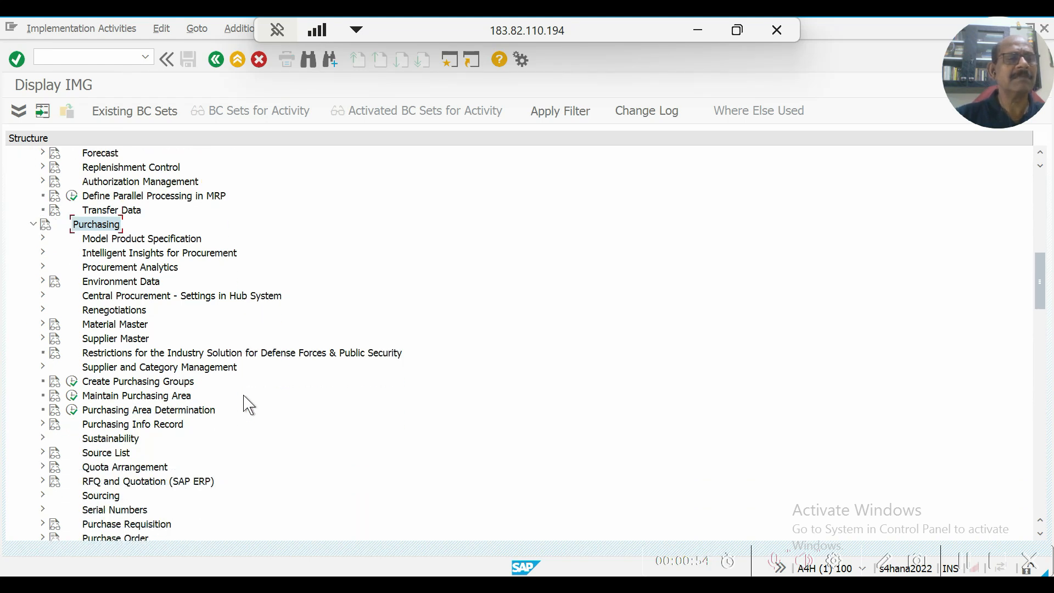
{"action": "scroll", "coordinate": [247, 405], "scroll_direction": "down", "scroll_amount": 3}
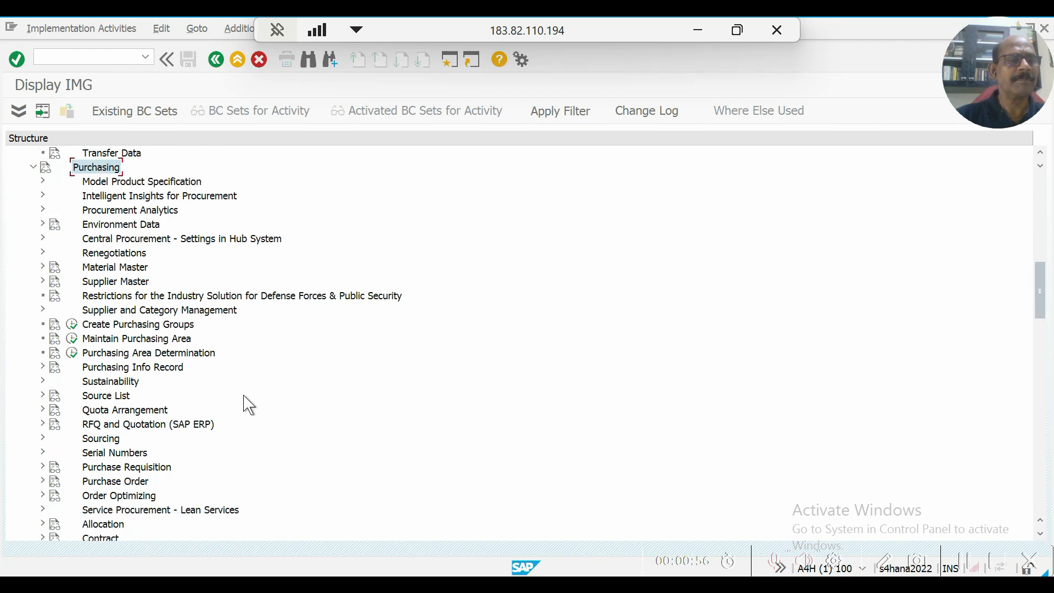
{"action": "scroll", "coordinate": [247, 405], "scroll_direction": "down", "scroll_amount": 1}
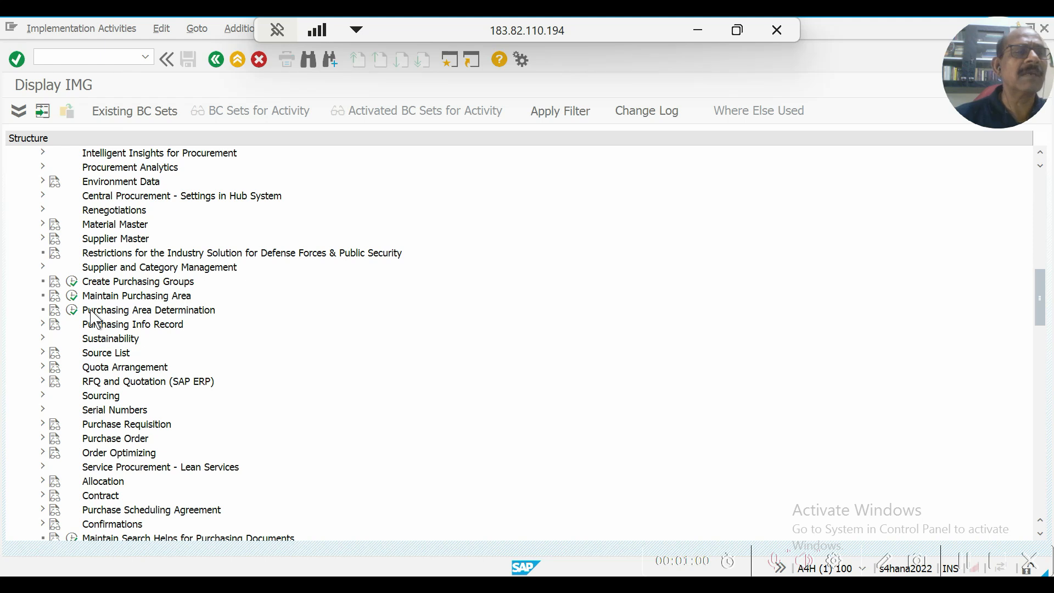
{"action": "scroll", "coordinate": [96, 318], "scroll_direction": "up", "scroll_amount": 3}
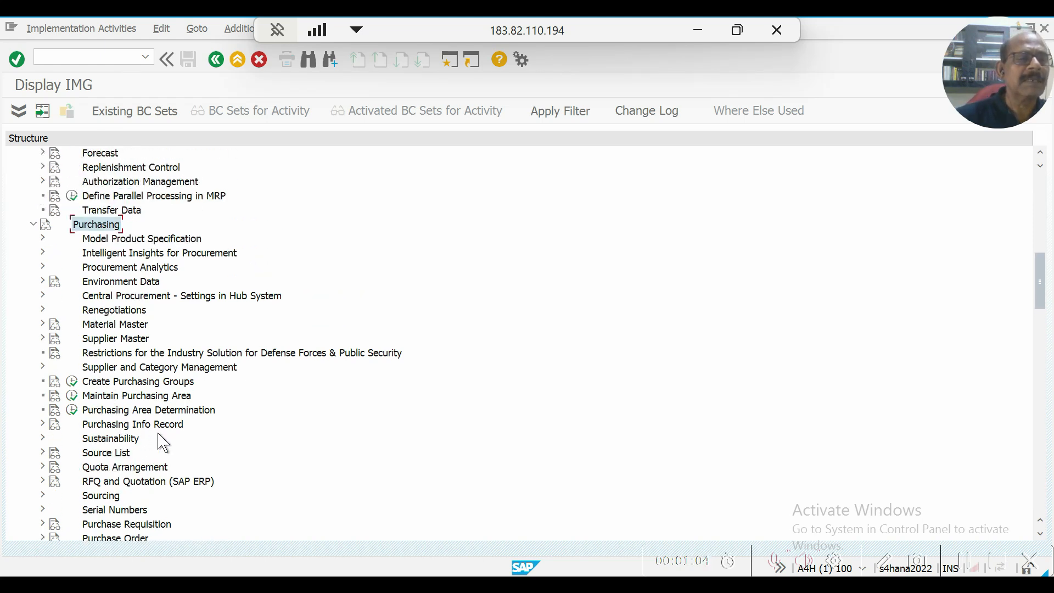
{"action": "scroll", "coordinate": [144, 446], "scroll_direction": "down", "scroll_amount": 2}
{"action": "scroll", "coordinate": [141, 453], "scroll_direction": "down", "scroll_amount": 1}
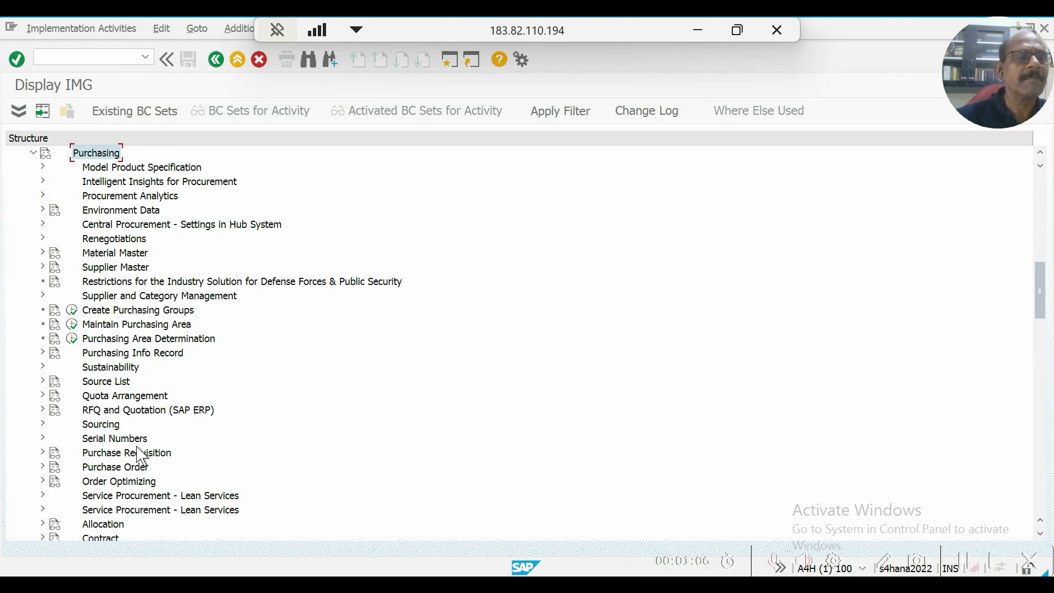
{"action": "scroll", "coordinate": [138, 436], "scroll_direction": "down", "scroll_amount": 2}
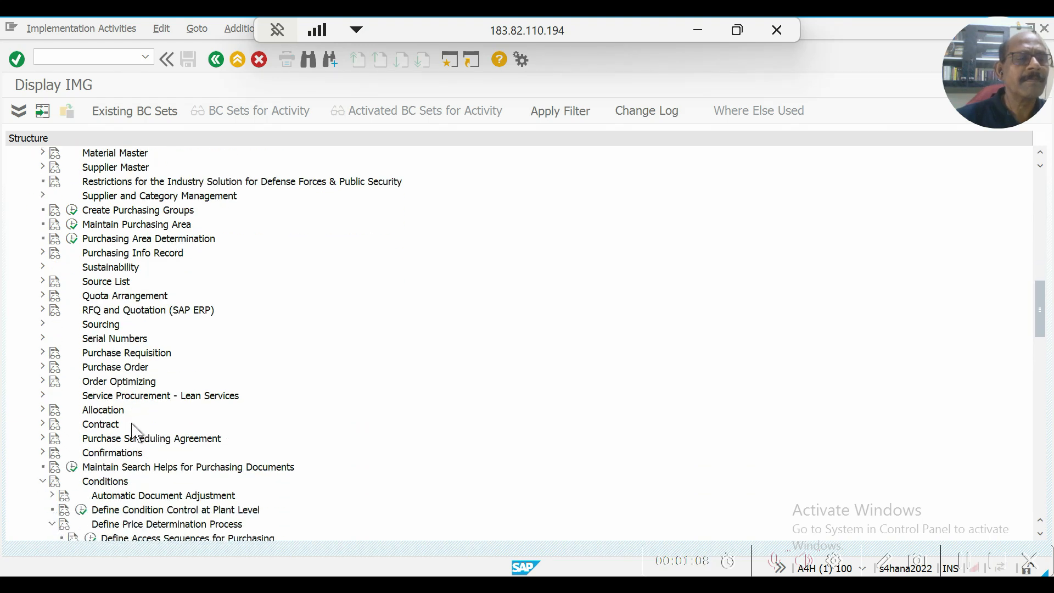
{"action": "scroll", "coordinate": [138, 434], "scroll_direction": "down", "scroll_amount": 2}
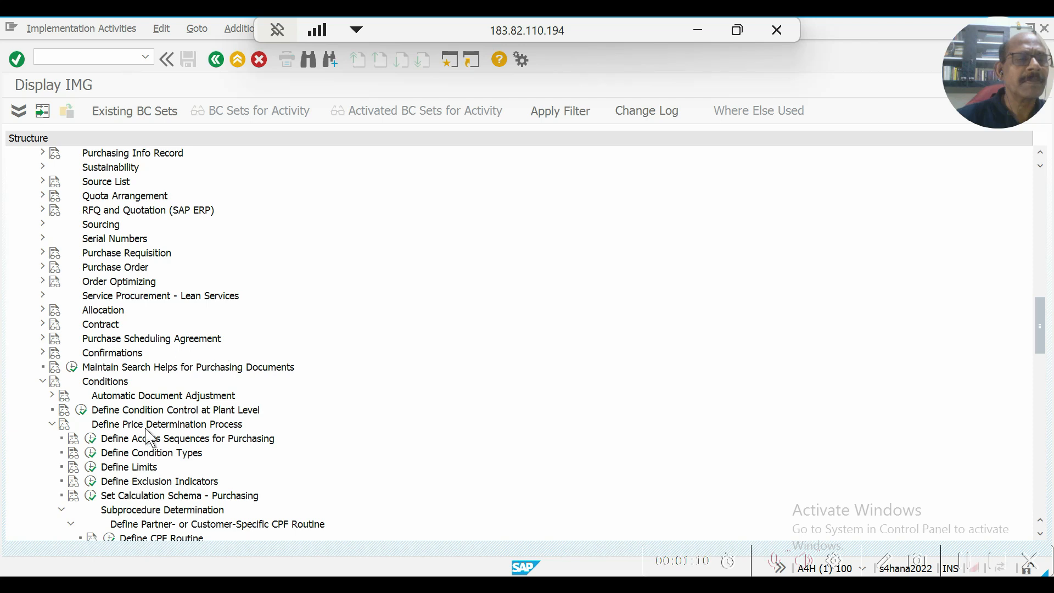
{"action": "scroll", "coordinate": [150, 442], "scroll_direction": "down", "scroll_amount": 2}
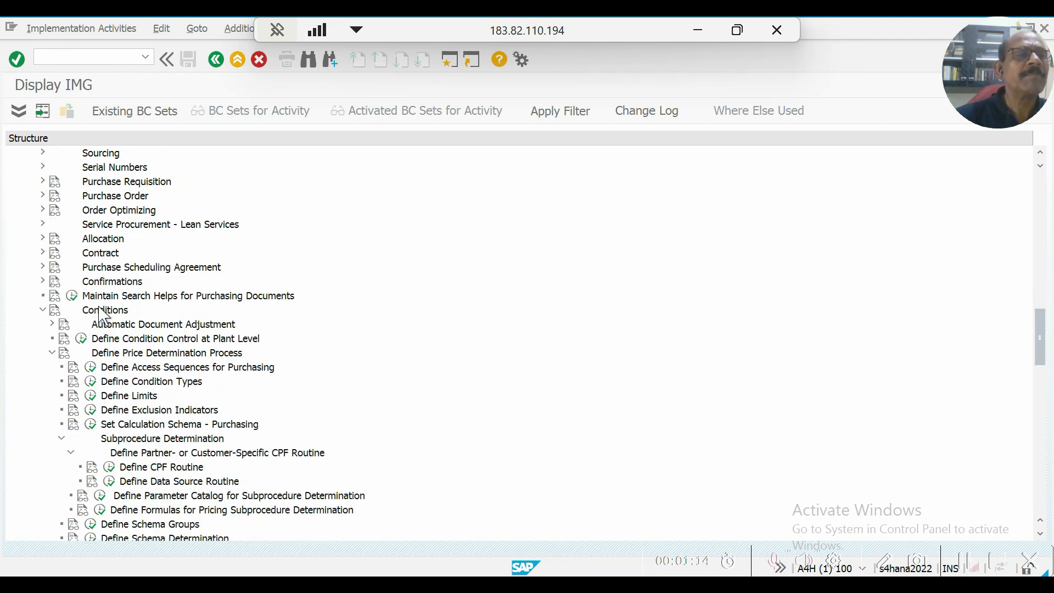
{"action": "scroll", "coordinate": [102, 316], "scroll_direction": "up", "scroll_amount": 2}
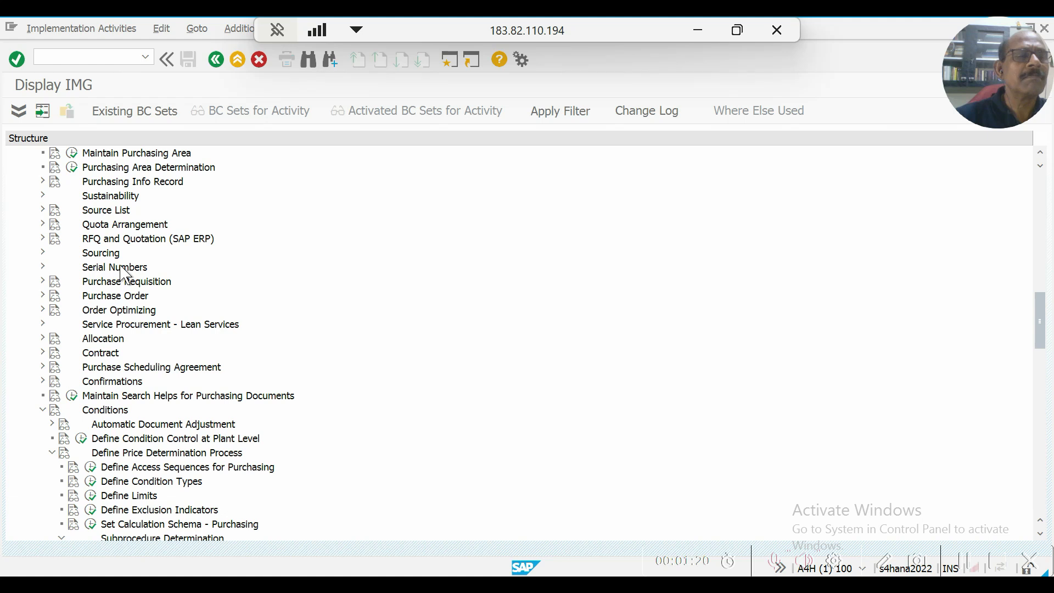
{"action": "scroll", "coordinate": [125, 273], "scroll_direction": "up", "scroll_amount": 2}
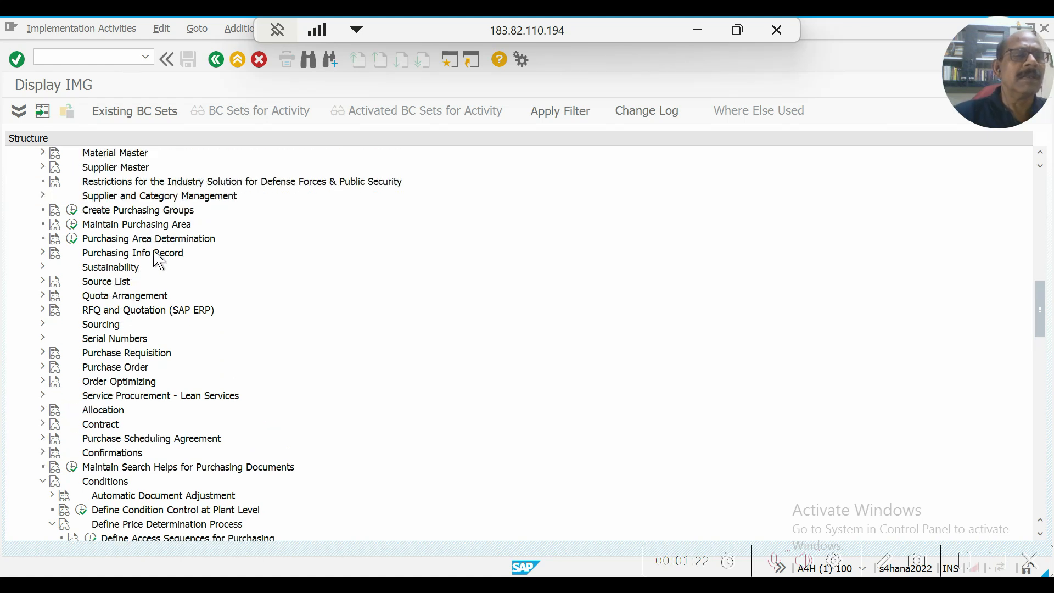
{"action": "scroll", "coordinate": [158, 260], "scroll_direction": "up", "scroll_amount": 1}
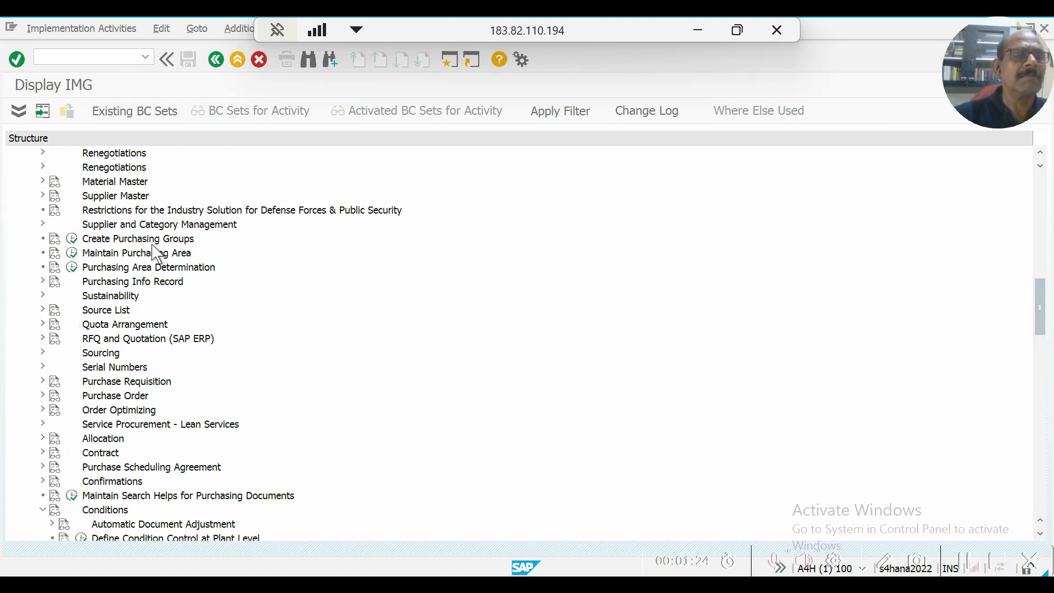
{"action": "scroll", "coordinate": [155, 253], "scroll_direction": "up", "scroll_amount": 4}
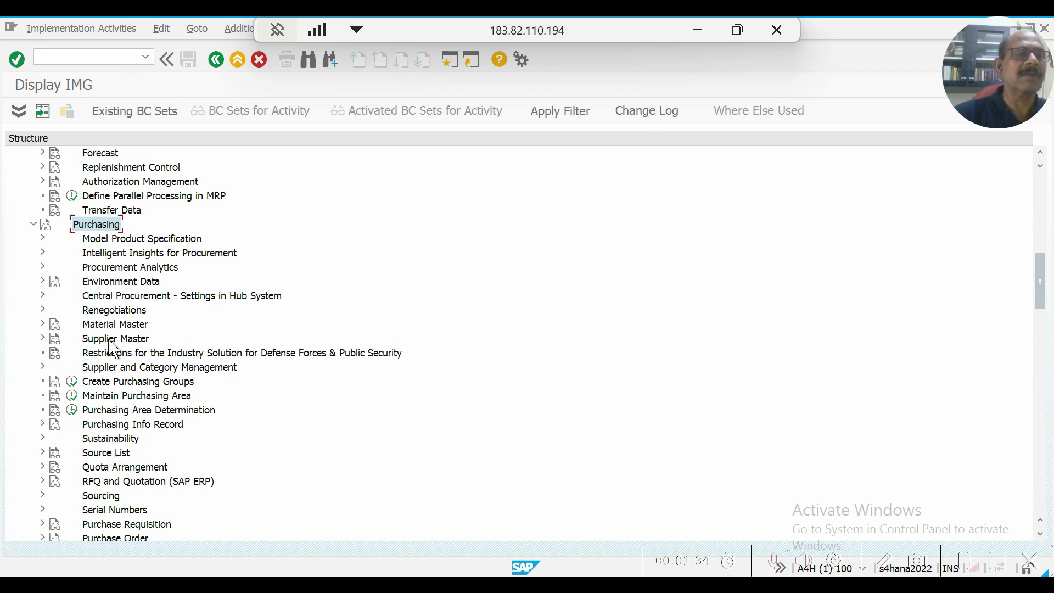
{"action": "scroll", "coordinate": [114, 349], "scroll_direction": "down", "scroll_amount": 2}
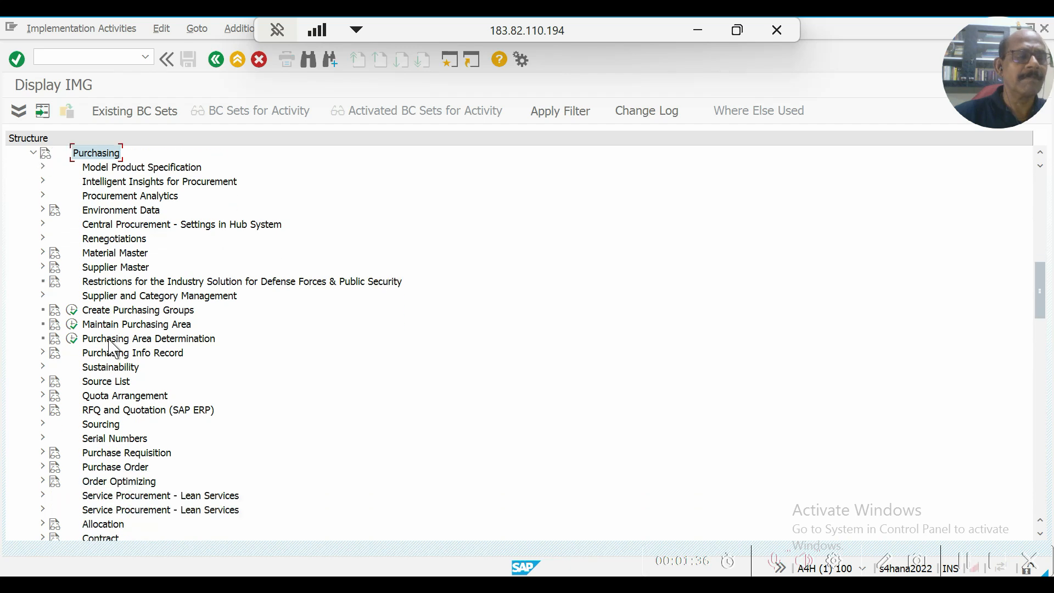
{"action": "scroll", "coordinate": [108, 369], "scroll_direction": "down", "scroll_amount": 1}
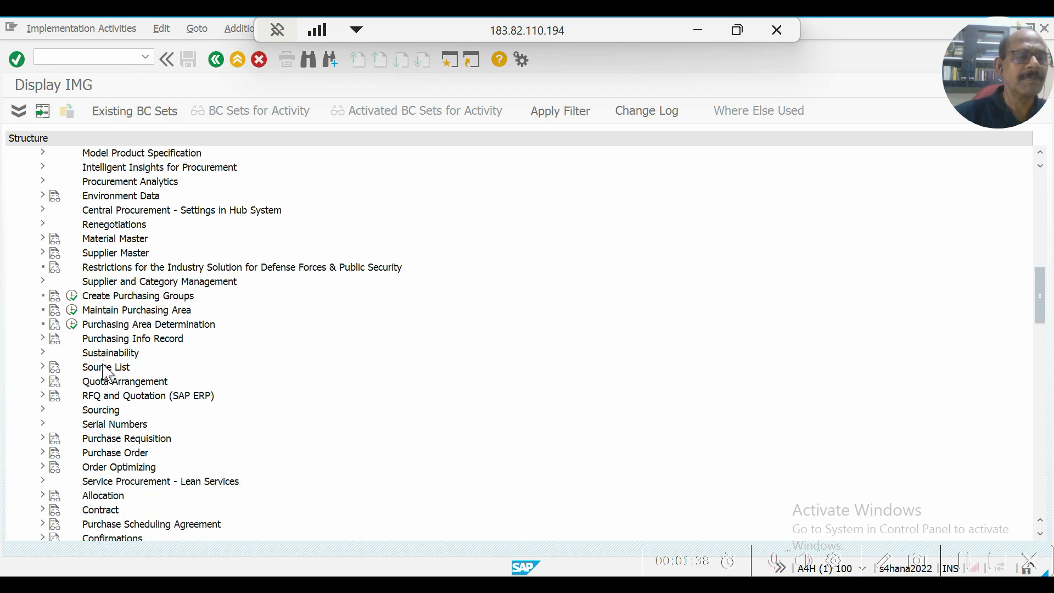
Expand Purchase Order under Purchasing and select Define Price Determination Process within the Conditions branch.
{"action": "left_click", "coordinate": [44, 454]}
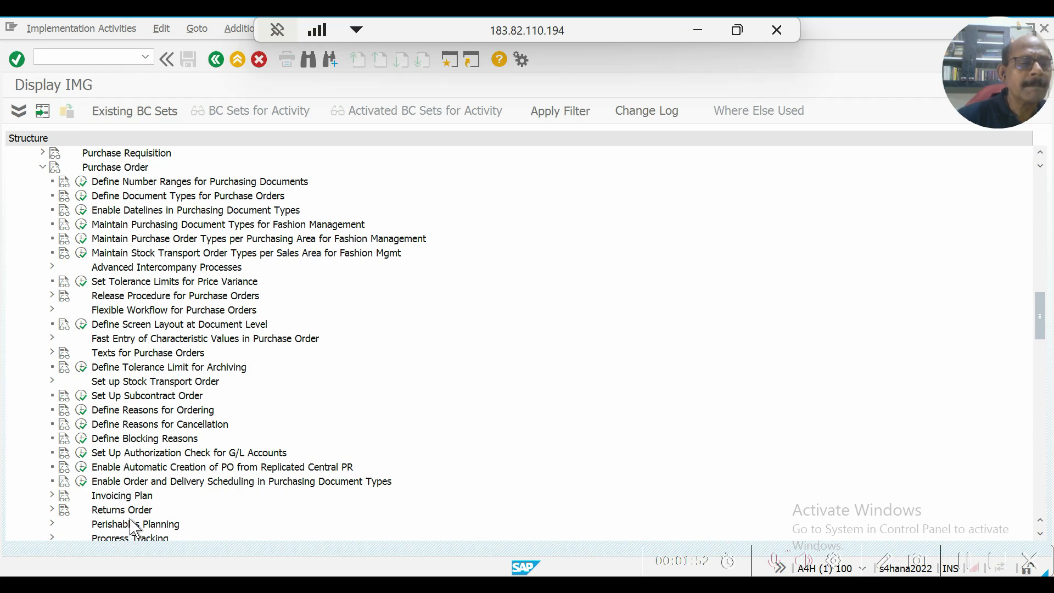
{"action": "scroll", "coordinate": [135, 530], "scroll_direction": "down", "scroll_amount": 4}
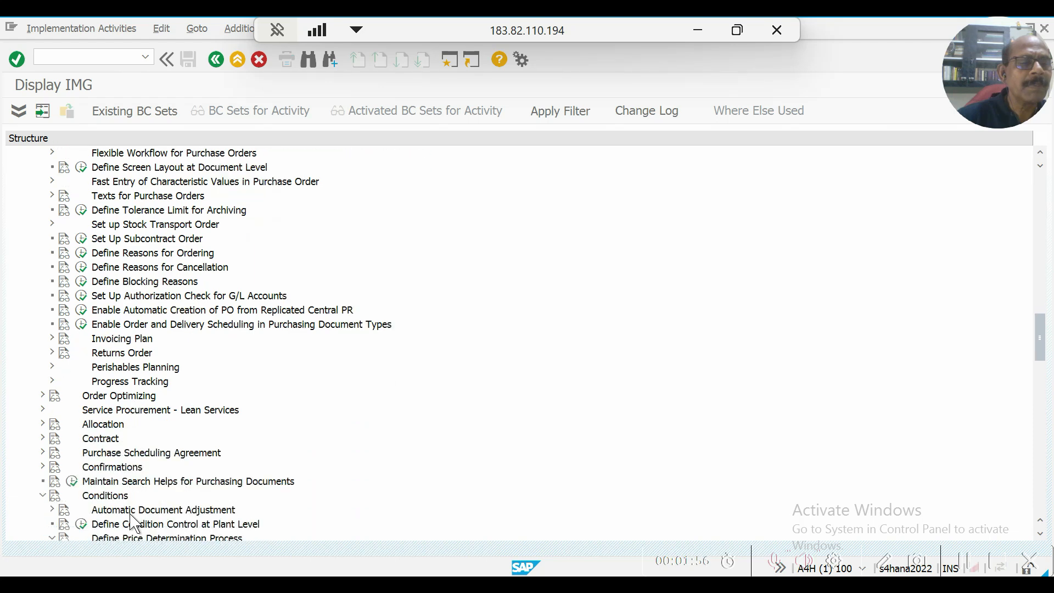
{"action": "scroll", "coordinate": [134, 530], "scroll_direction": "down", "scroll_amount": 1}
{"action": "scroll", "coordinate": [83, 464], "scroll_direction": "down", "scroll_amount": 1}
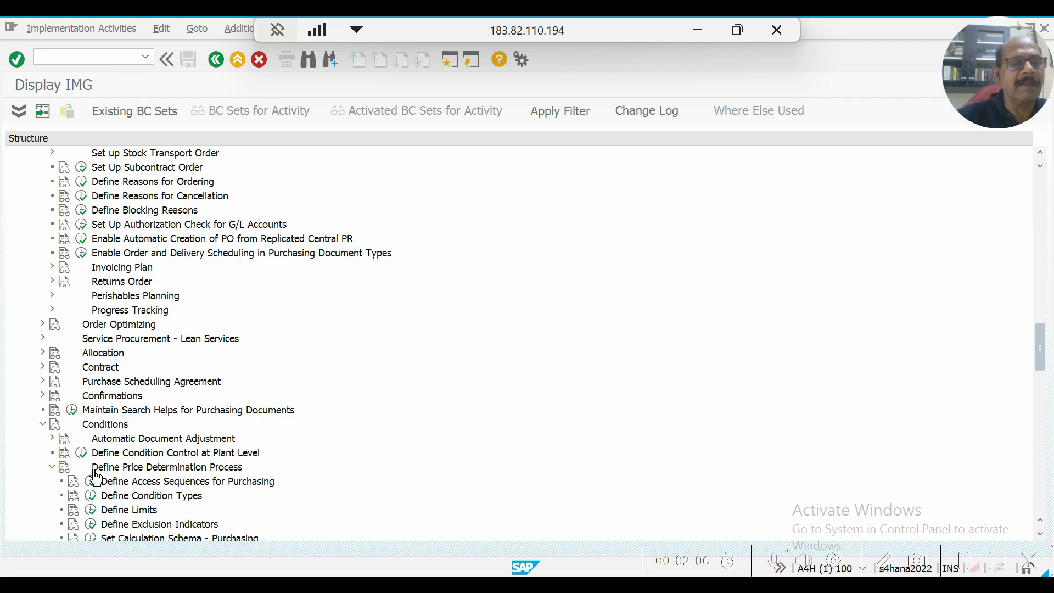
{"action": "left_click", "coordinate": [183, 468]}
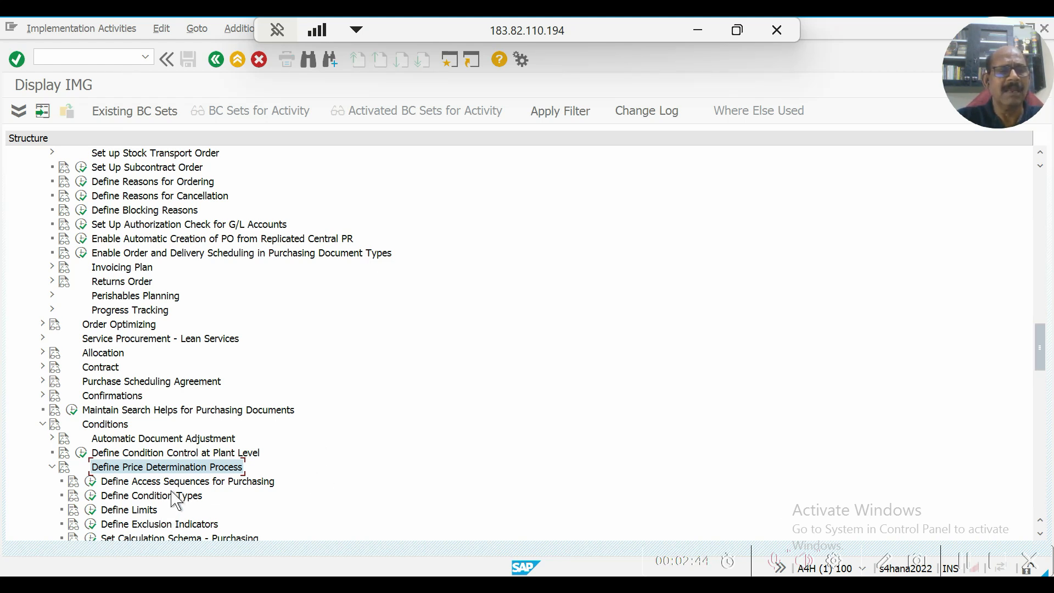
Run the Define Access Sequences for Purchasing activity, accept the cross-client caution and select the Access Sequences level.
{"action": "scroll", "coordinate": [163, 508], "scroll_direction": "down", "scroll_amount": 1}
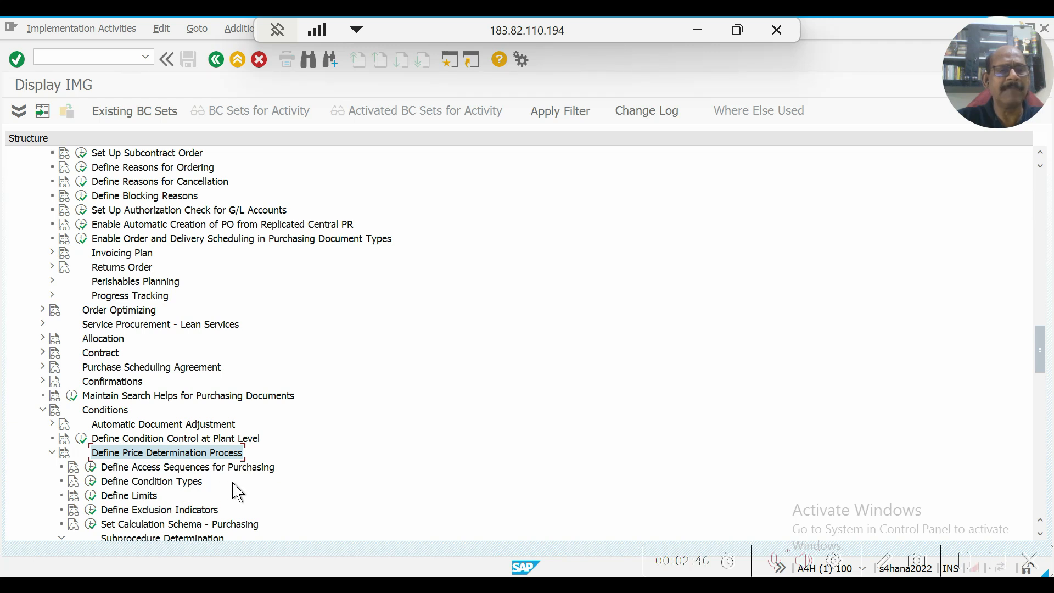
{"action": "scroll", "coordinate": [145, 510], "scroll_direction": "down", "scroll_amount": 2}
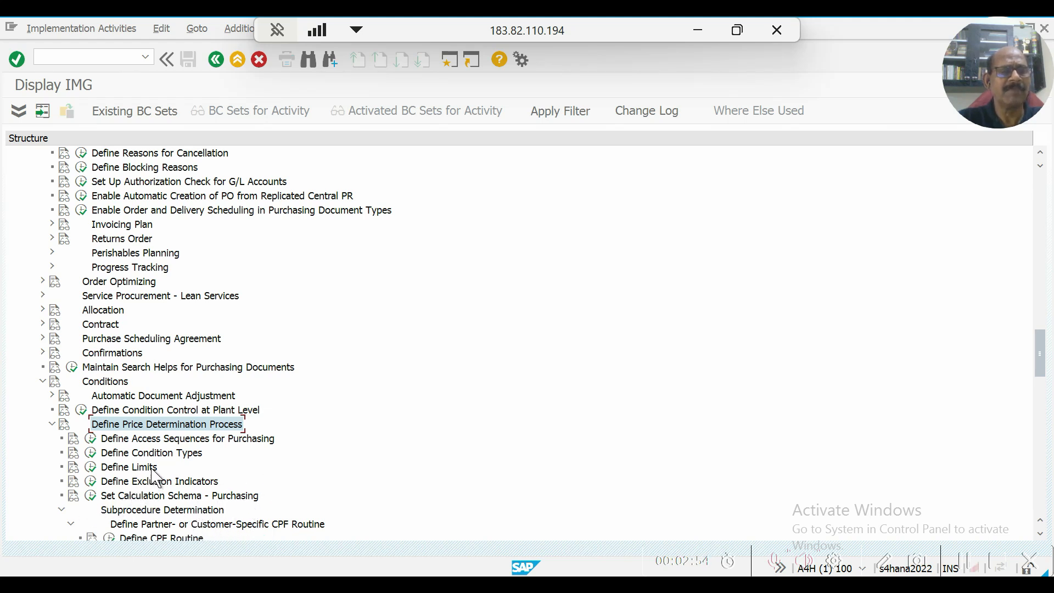
{"action": "left_click", "coordinate": [91, 440]}
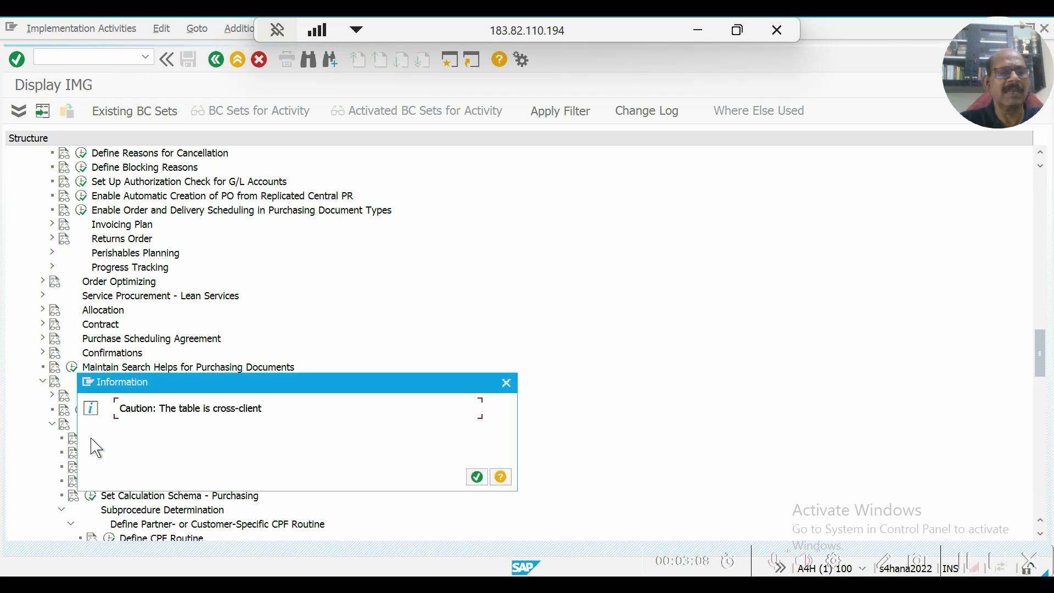
{"action": "left_click", "coordinate": [477, 478]}
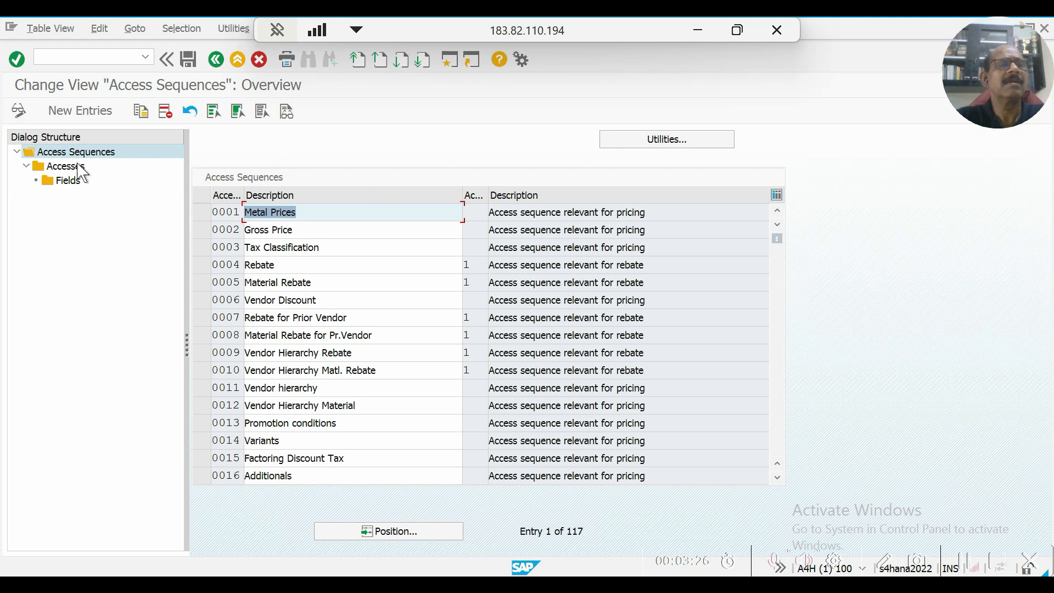
{"action": "left_click", "coordinate": [108, 157]}
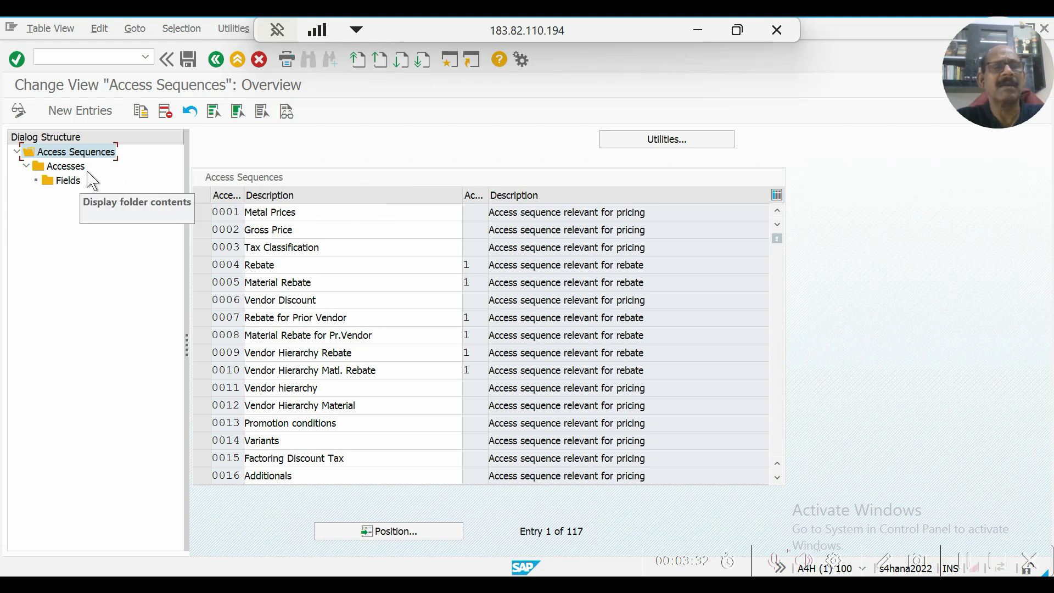
Select access sequence 0002 Gross Price and open its Fields level.
{"action": "left_click", "coordinate": [203, 231]}
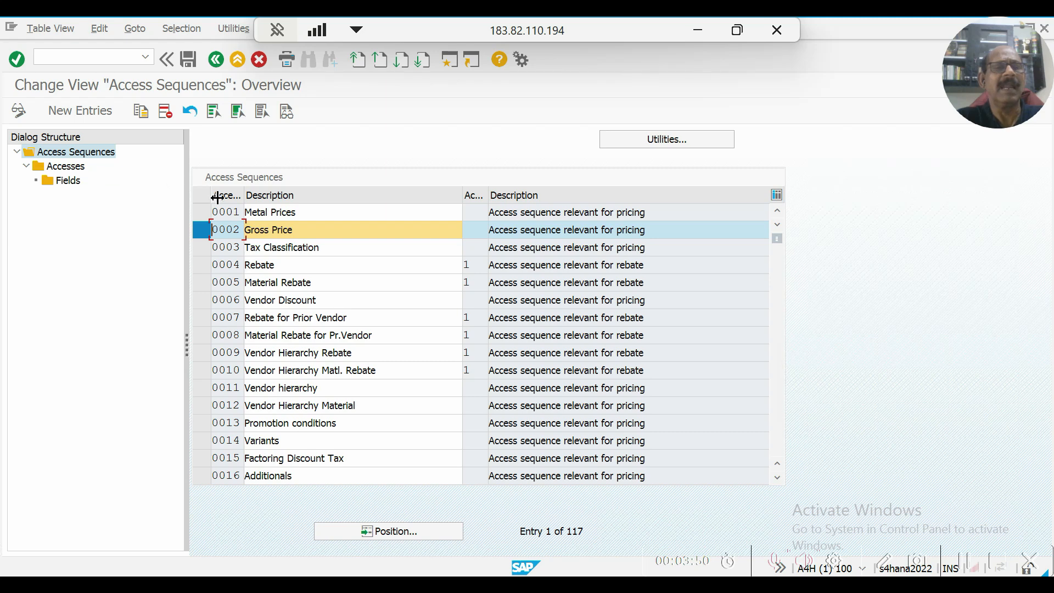
{"action": "left_click", "coordinate": [65, 182]}
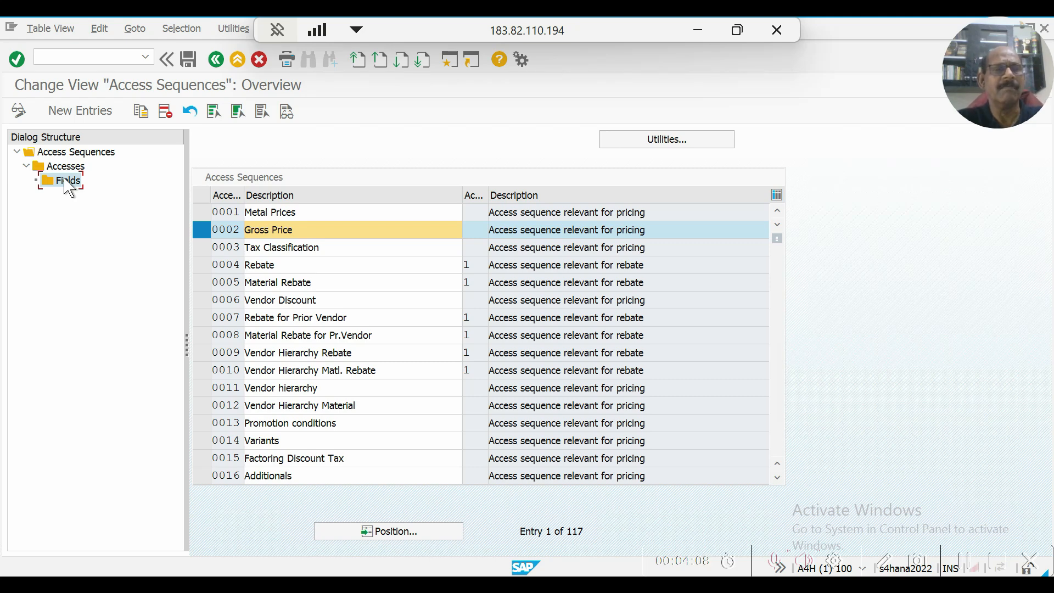
{"action": "double_click", "coordinate": [65, 182]}
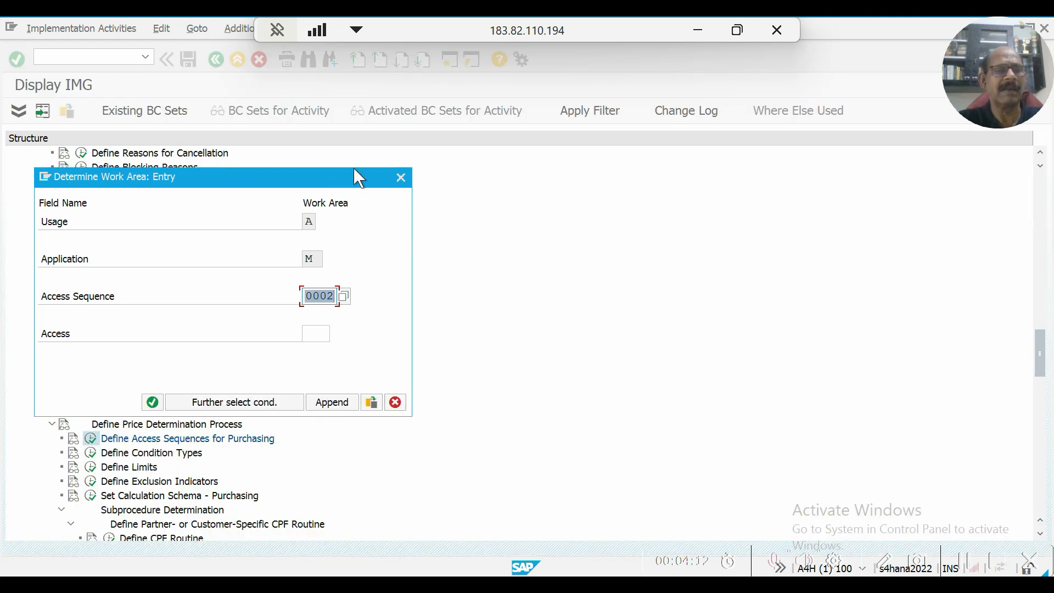
Review the possible values for Usage in the work area entry dialog, and close the list without changing the entry.
{"action": "left_click", "coordinate": [311, 225]}
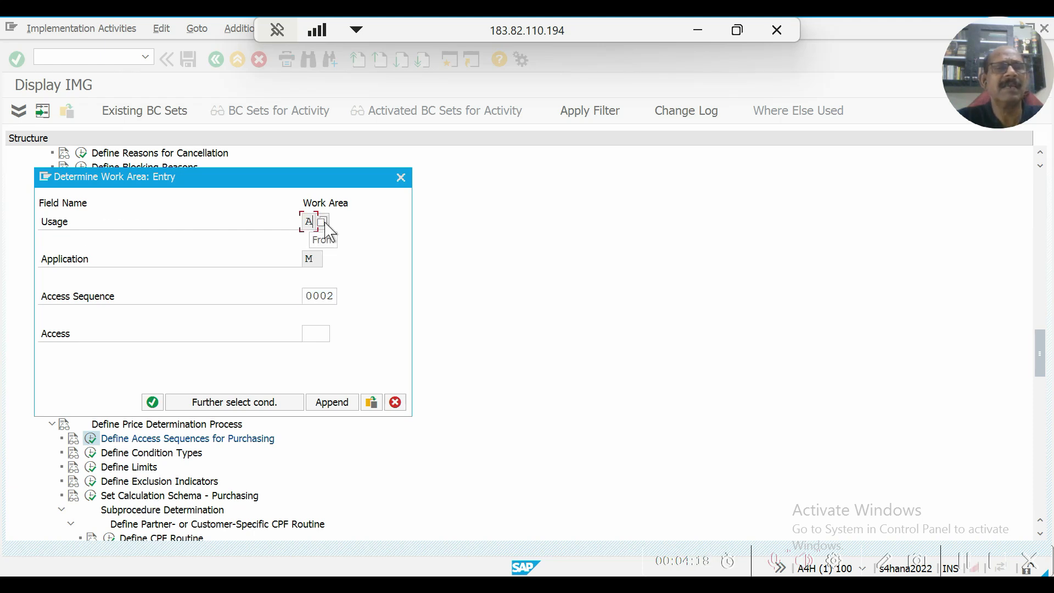
{"action": "left_click", "coordinate": [324, 223]}
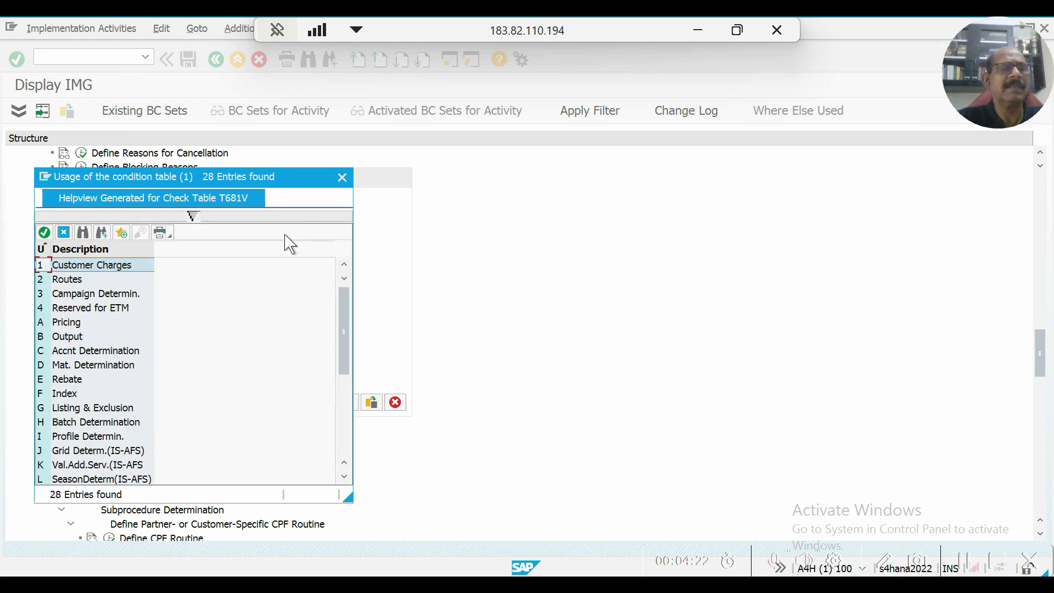
{"action": "left_click", "coordinate": [341, 178]}
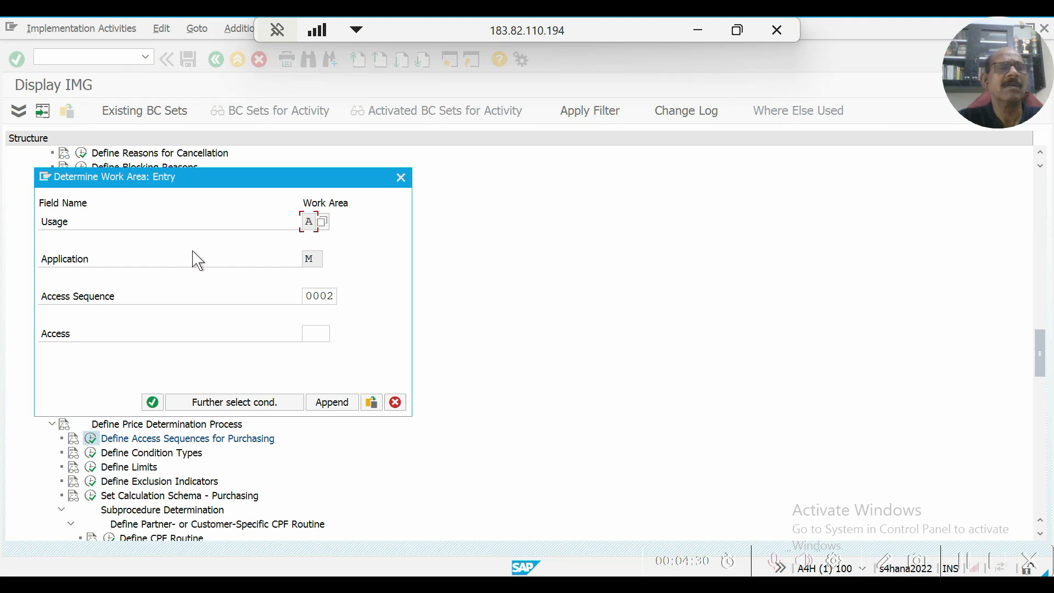
Review the possible values for Application in the work area entry dialog, and close the list without changing the entry.
{"action": "left_click", "coordinate": [311, 258]}
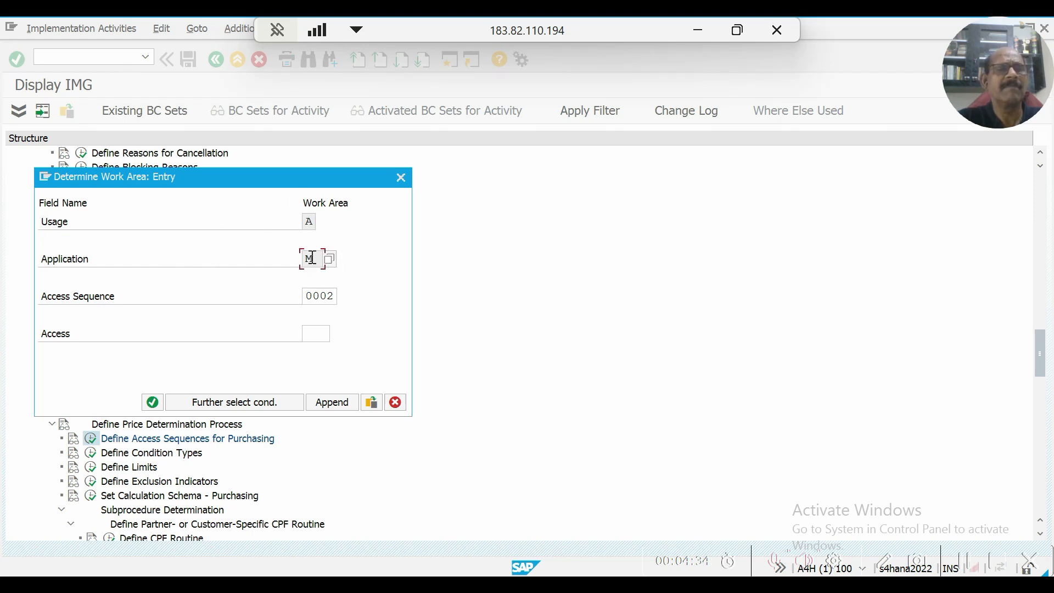
{"action": "left_click", "coordinate": [330, 258]}
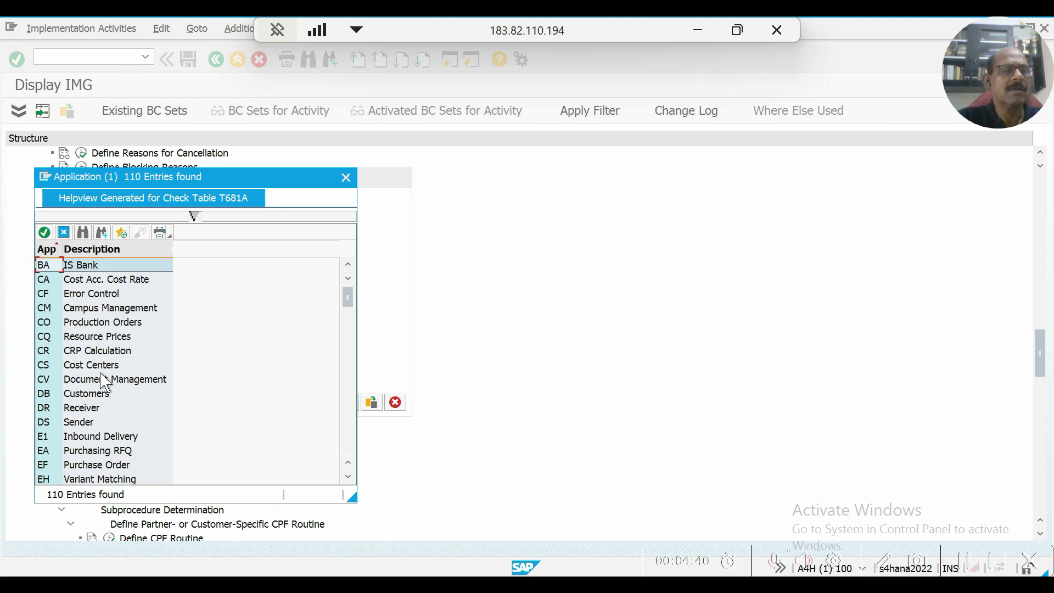
{"action": "scroll", "coordinate": [105, 382], "scroll_direction": "down", "scroll_amount": 6}
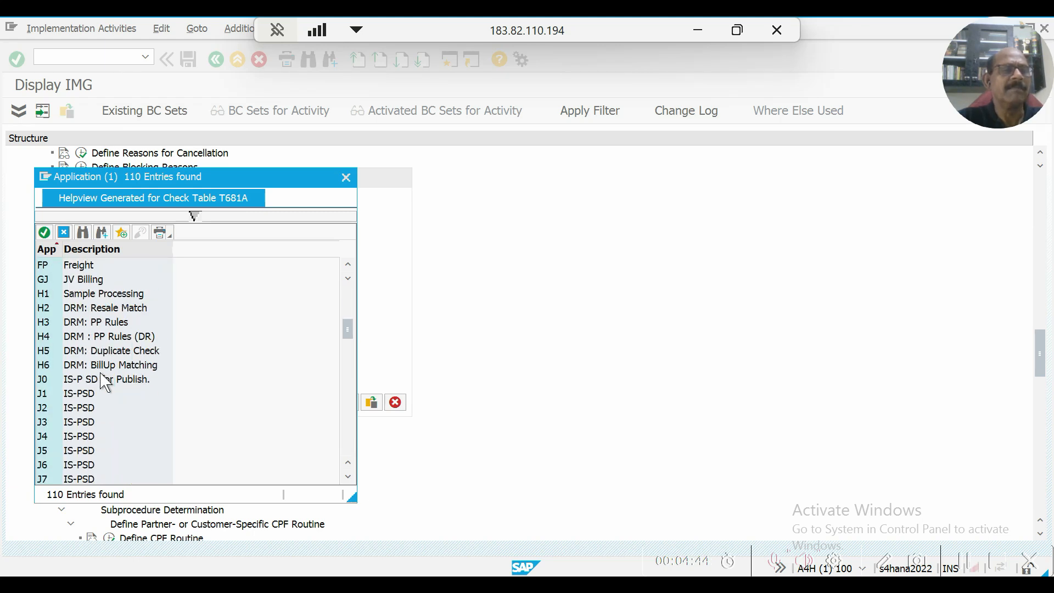
{"action": "scroll", "coordinate": [104, 382], "scroll_direction": "down", "scroll_amount": 9}
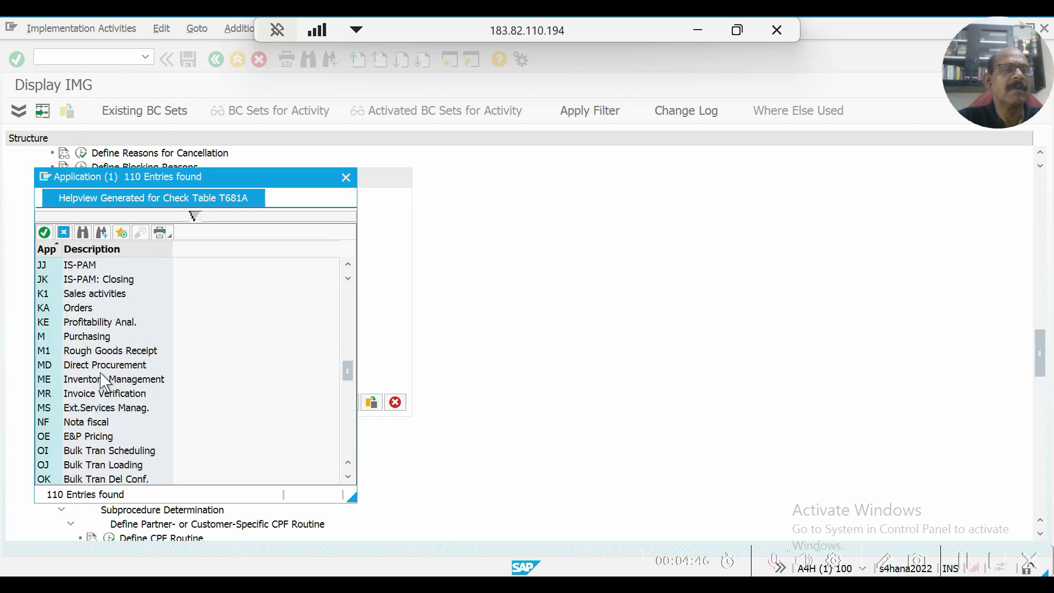
{"action": "scroll", "coordinate": [104, 381], "scroll_direction": "up", "scroll_amount": 3}
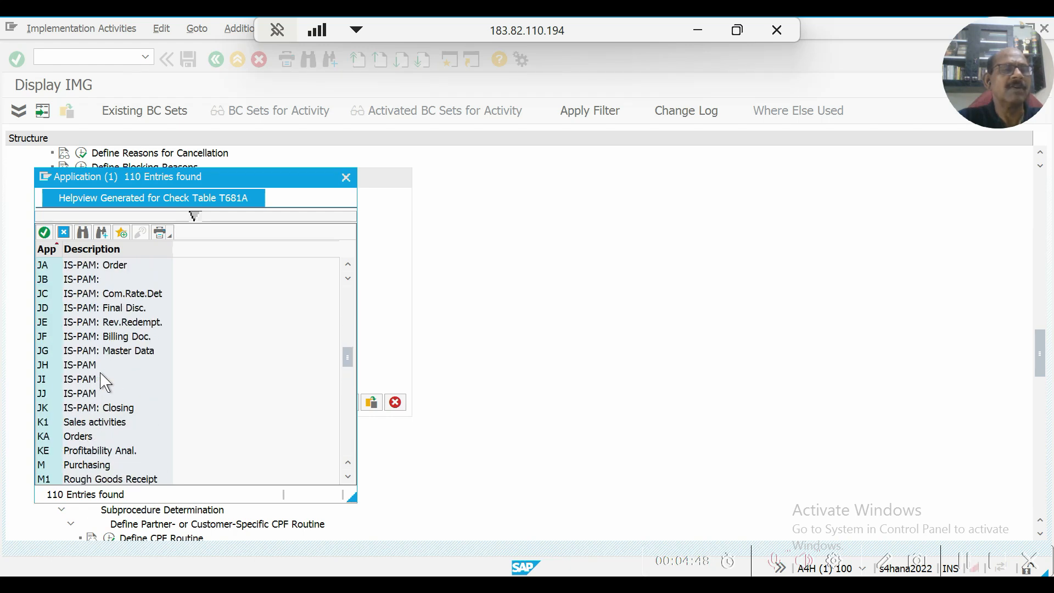
{"action": "scroll", "coordinate": [105, 381], "scroll_direction": "down", "scroll_amount": 1}
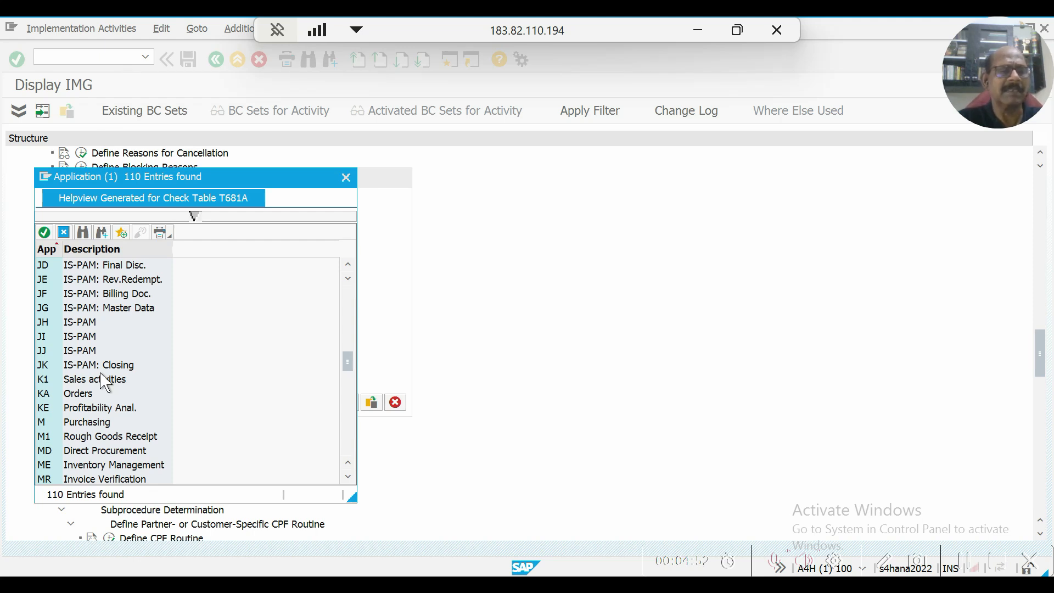
{"action": "left_click", "coordinate": [347, 178]}
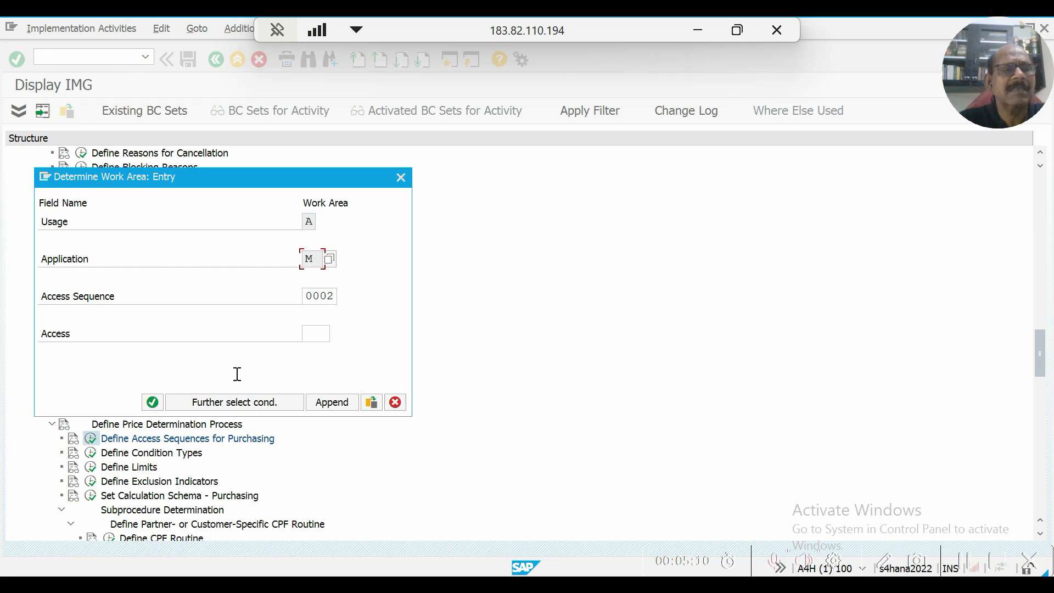
Try to open the Fields level for access sequence 0002 without specifying an access, and exit the view.
{"action": "left_click", "coordinate": [154, 402]}
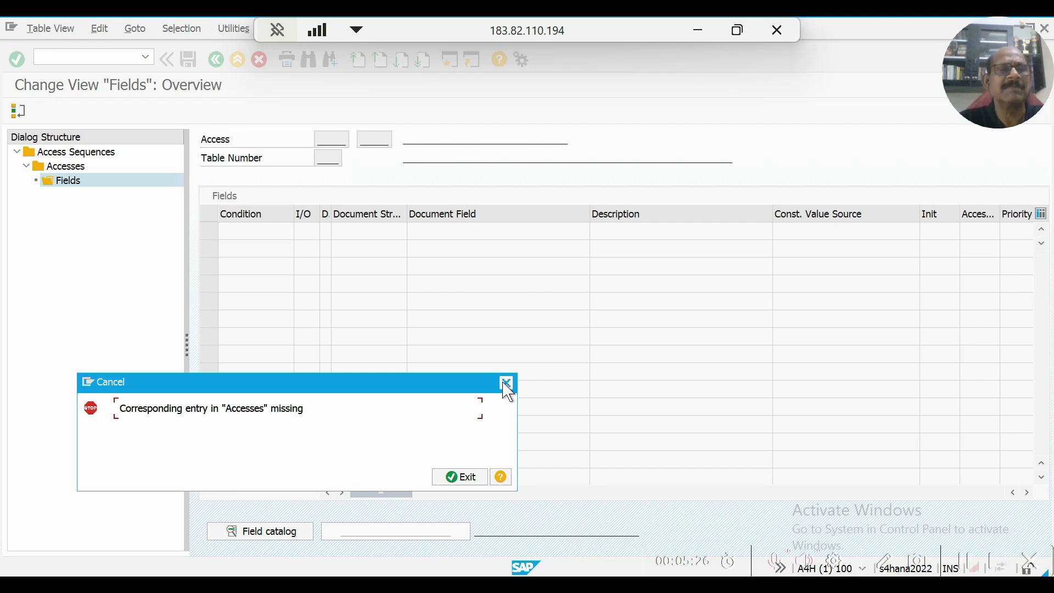
{"action": "left_click", "coordinate": [460, 476]}
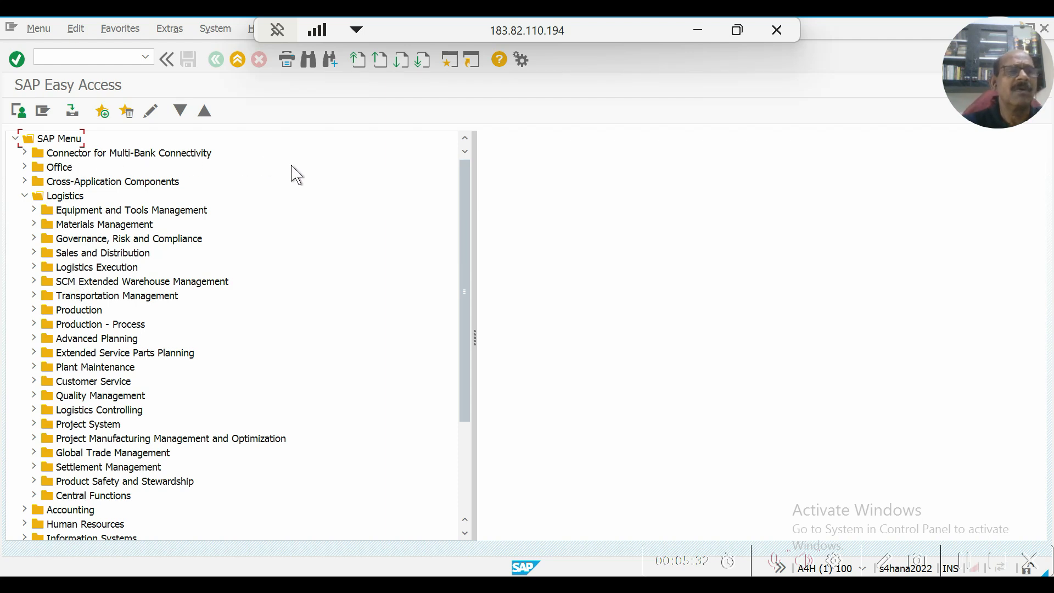
Start transaction SPRO and display the SAP Reference IMG.
{"action": "left_click", "coordinate": [91, 58]}
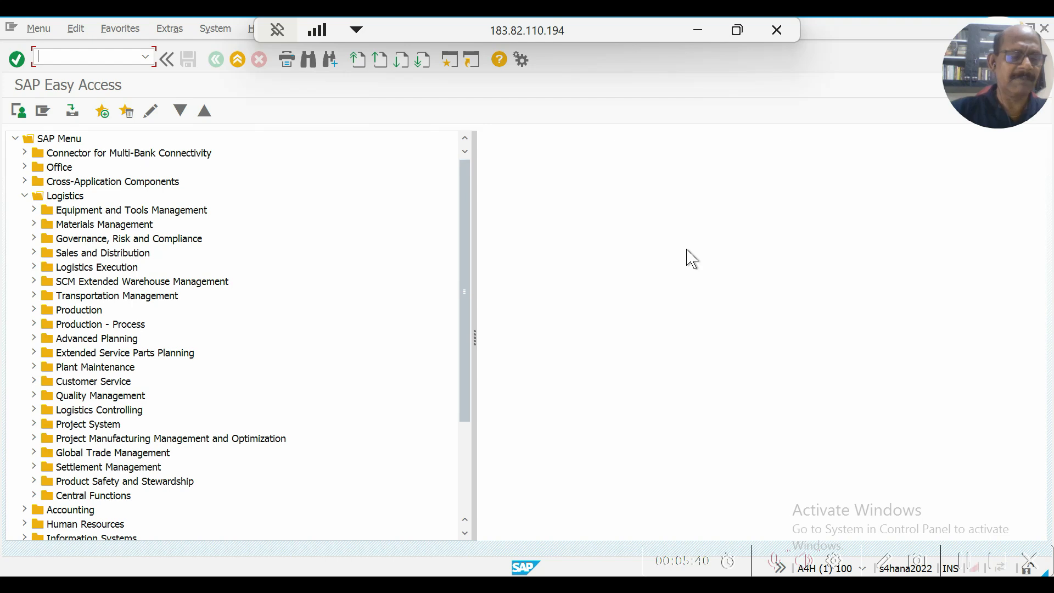
{"action": "type", "text": "spr"}
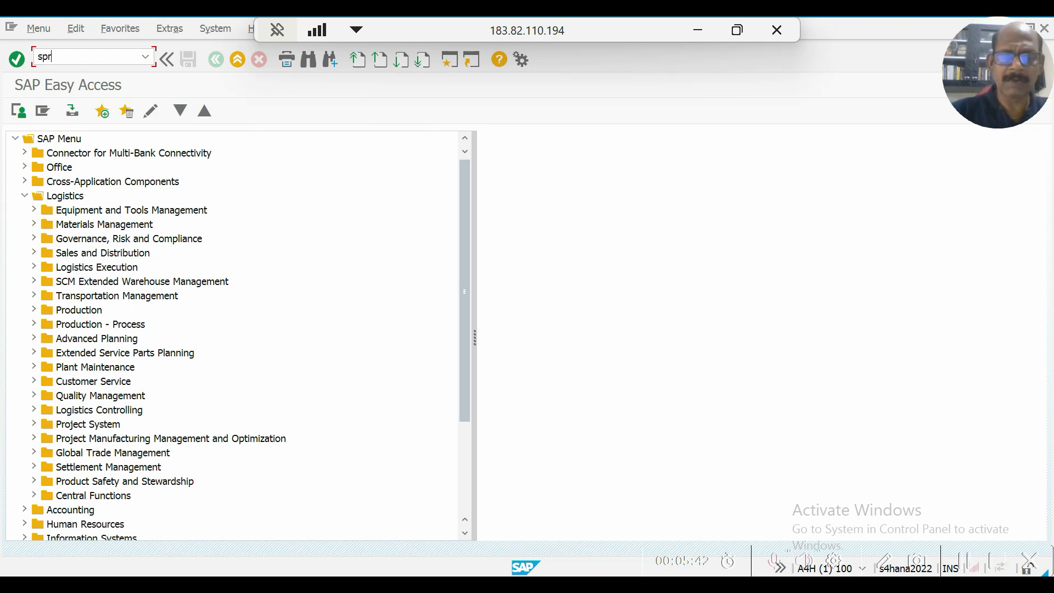
{"action": "key", "text": "Return"}
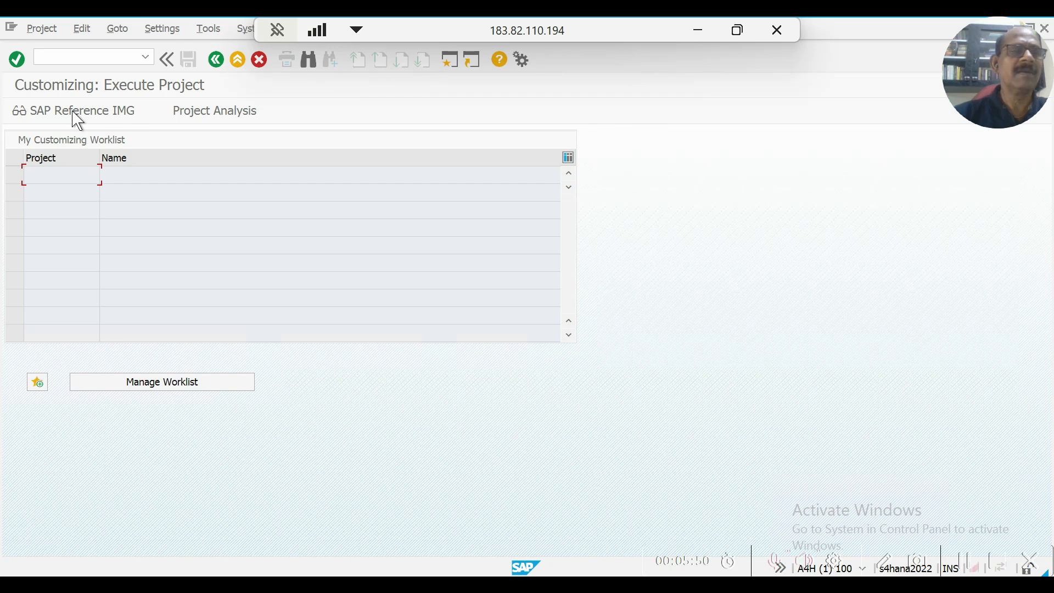
{"action": "left_click", "coordinate": [75, 114]}
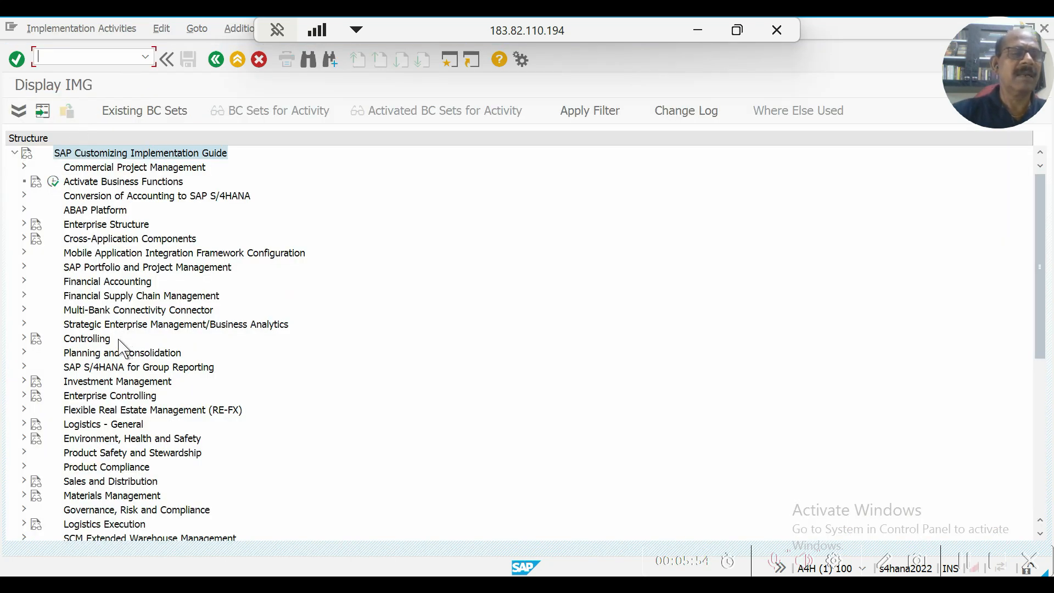
Expand Materials Management, its Purchasing branch and the Purchase Order node in the implementation guide.
{"action": "left_click", "coordinate": [24, 496]}
{"action": "scroll", "coordinate": [159, 429], "scroll_direction": "down", "scroll_amount": 2}
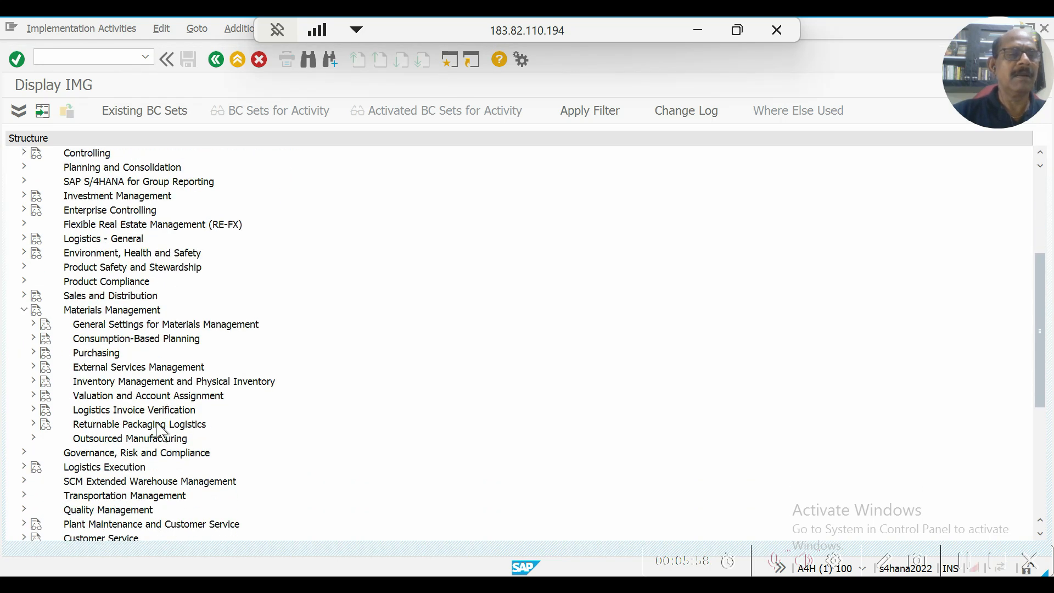
{"action": "left_click", "coordinate": [35, 354]}
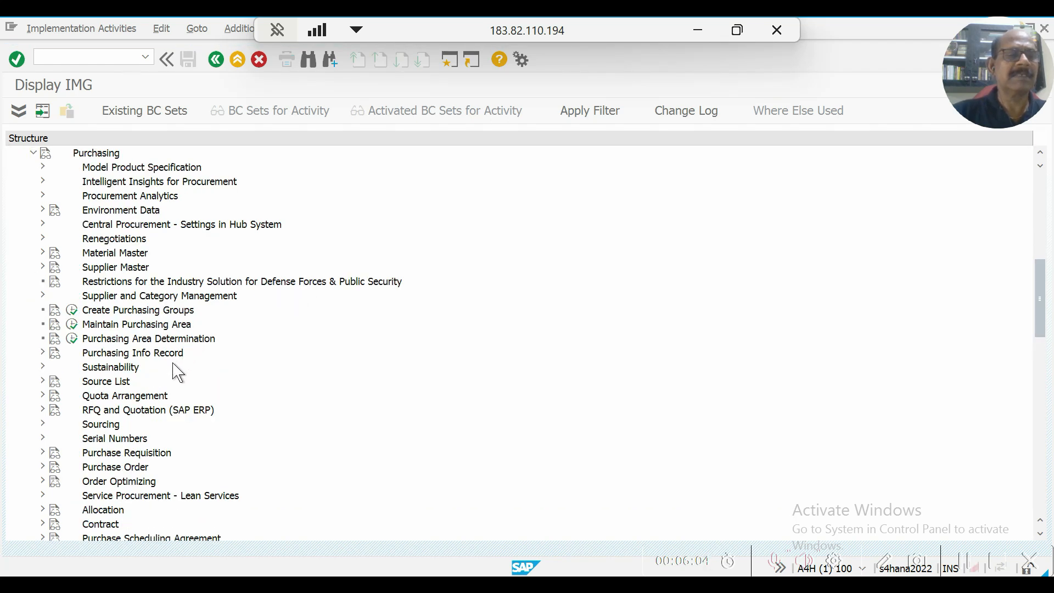
{"action": "left_click", "coordinate": [44, 466]}
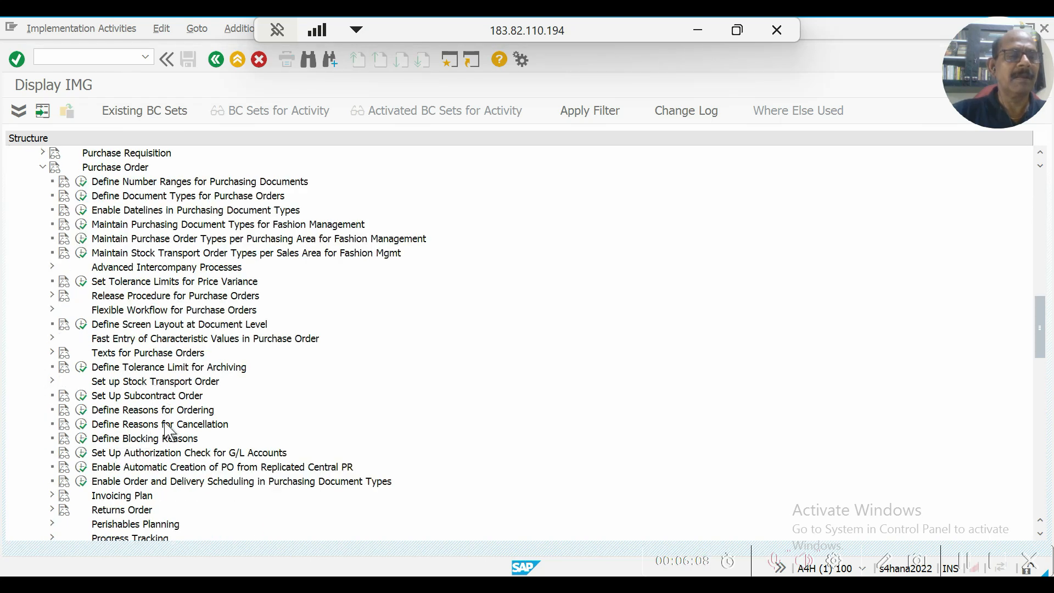
Expand Conditions under Purchasing and the Define Price Determination Process node within it.
{"action": "scroll", "coordinate": [167, 431], "scroll_direction": "down", "scroll_amount": 3}
{"action": "scroll", "coordinate": [168, 431], "scroll_direction": "down", "scroll_amount": 5}
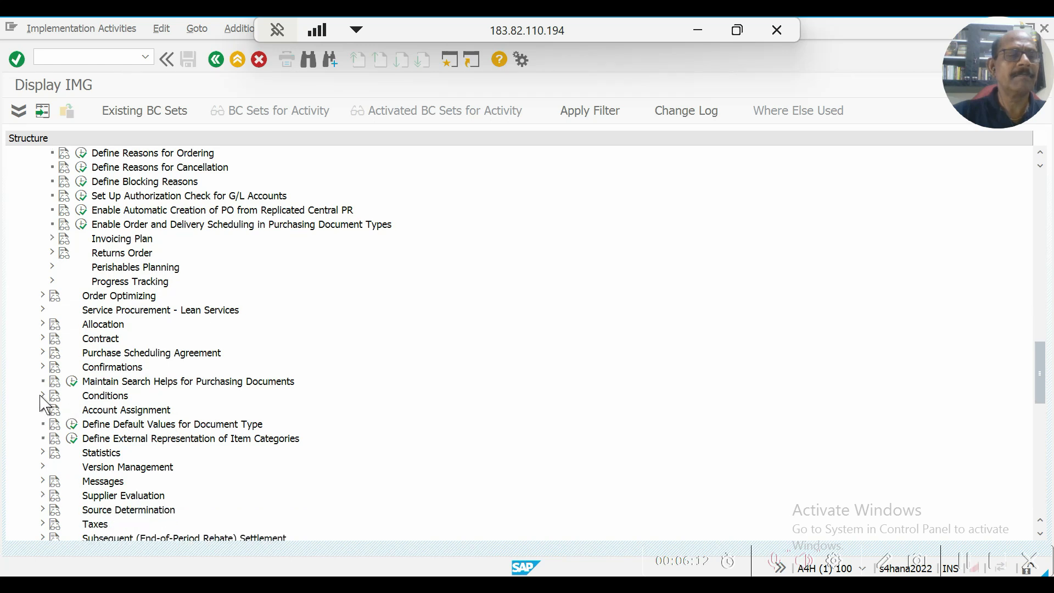
{"action": "left_click", "coordinate": [43, 396]}
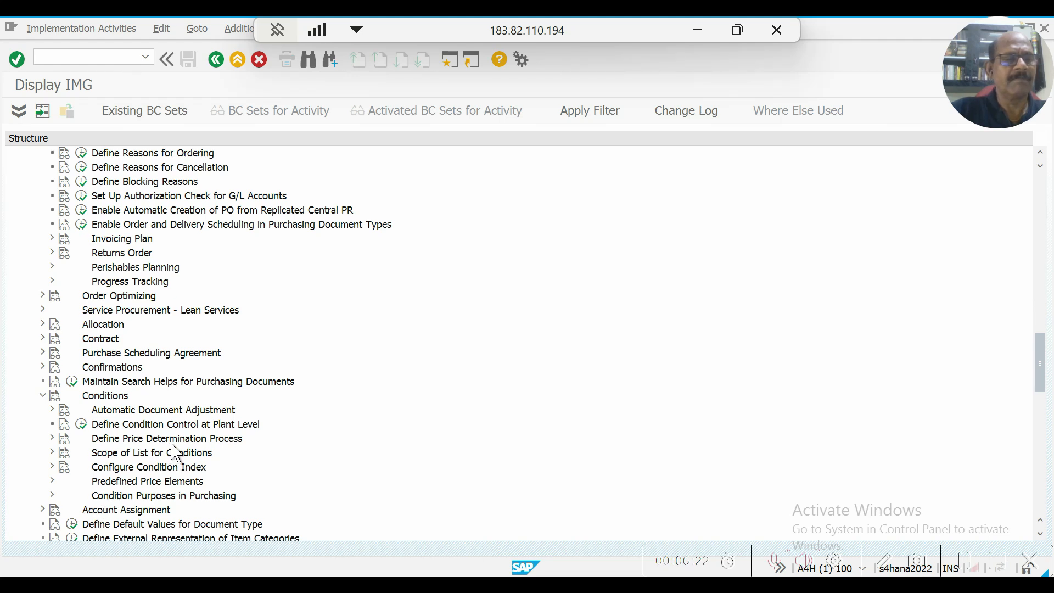
{"action": "scroll", "coordinate": [175, 453], "scroll_direction": "down", "scroll_amount": 3}
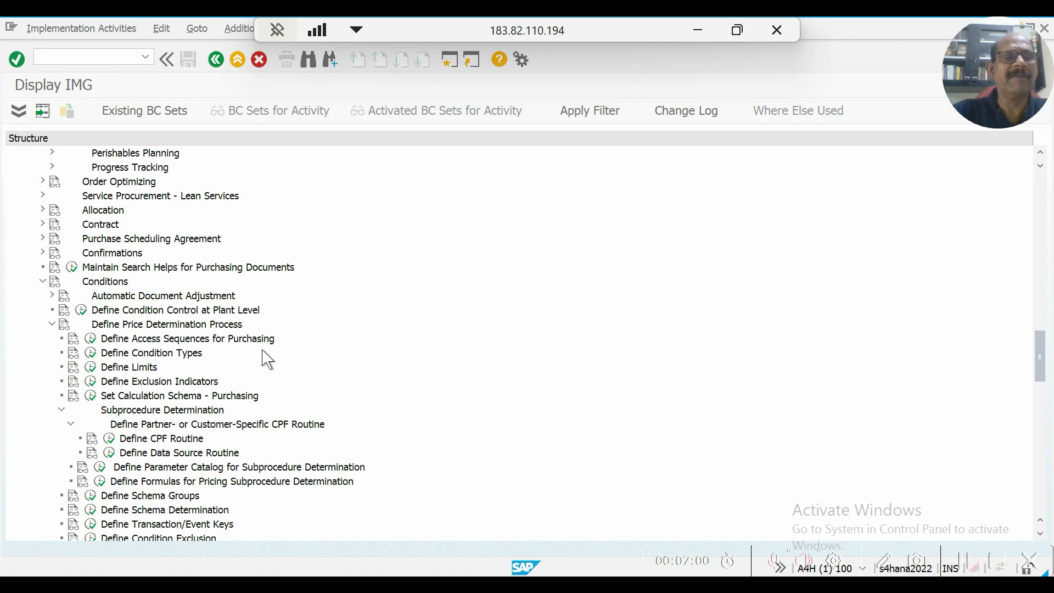
Run Define Access Sequences for Purchasing, accepting the cross-client caution, and open the Accesses level of access sequence 0002 Gross Price.
{"action": "left_click", "coordinate": [92, 342]}
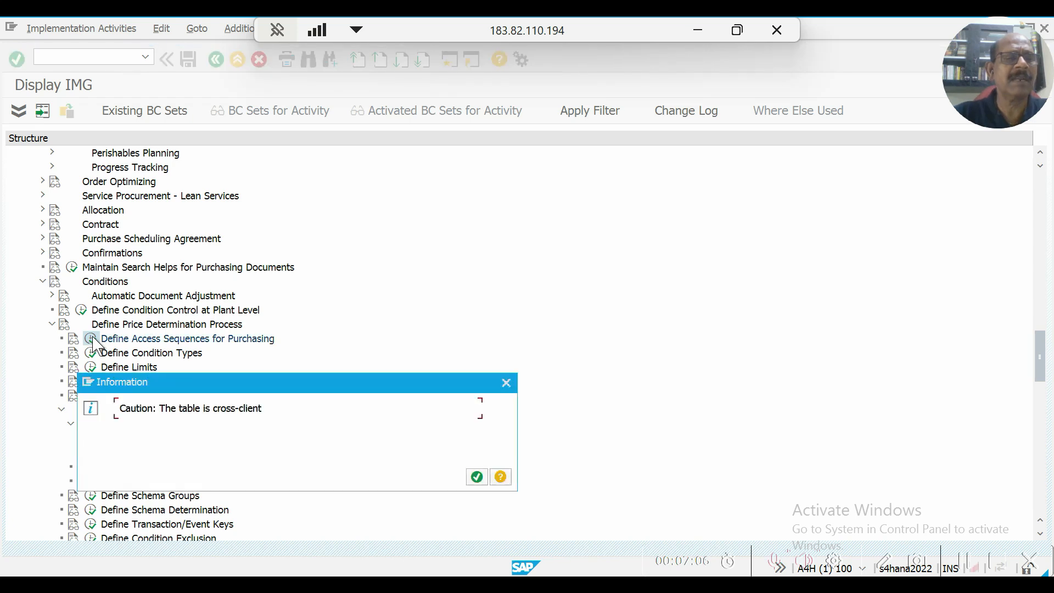
{"action": "left_click", "coordinate": [478, 478]}
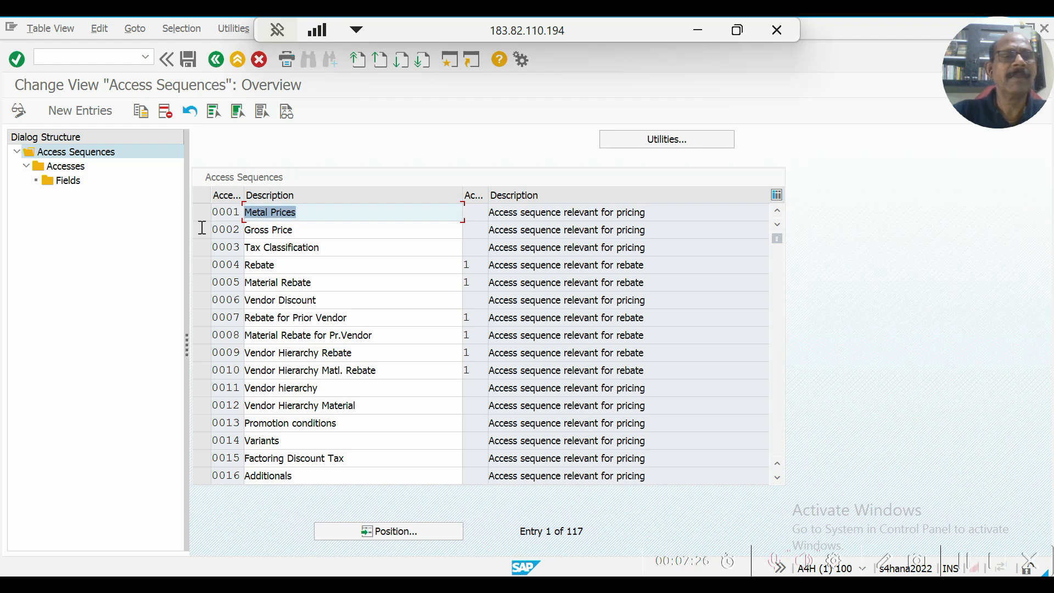
{"action": "left_click", "coordinate": [288, 233]}
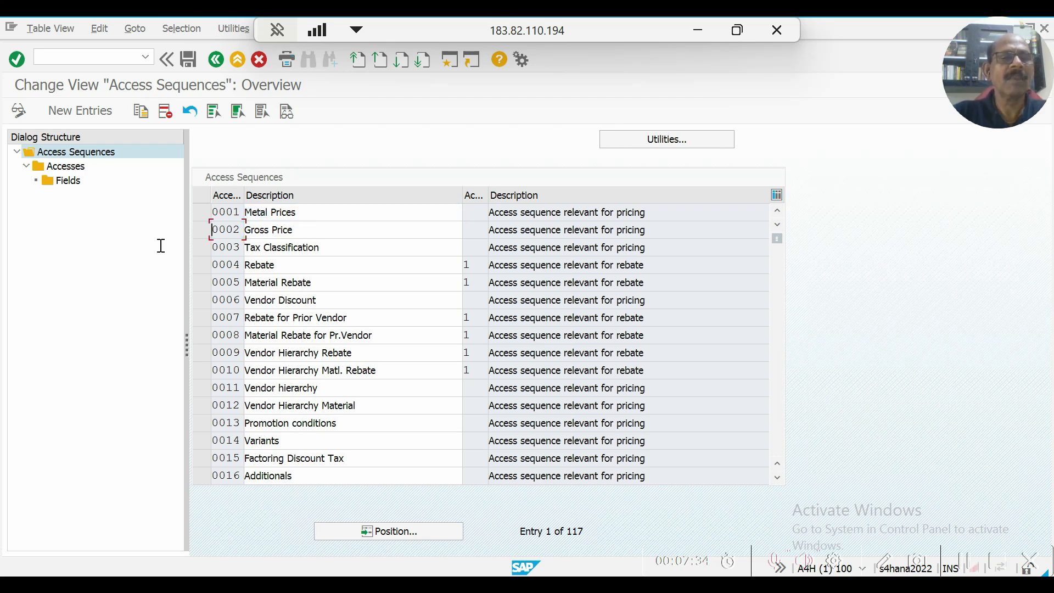
{"action": "left_click", "coordinate": [197, 232]}
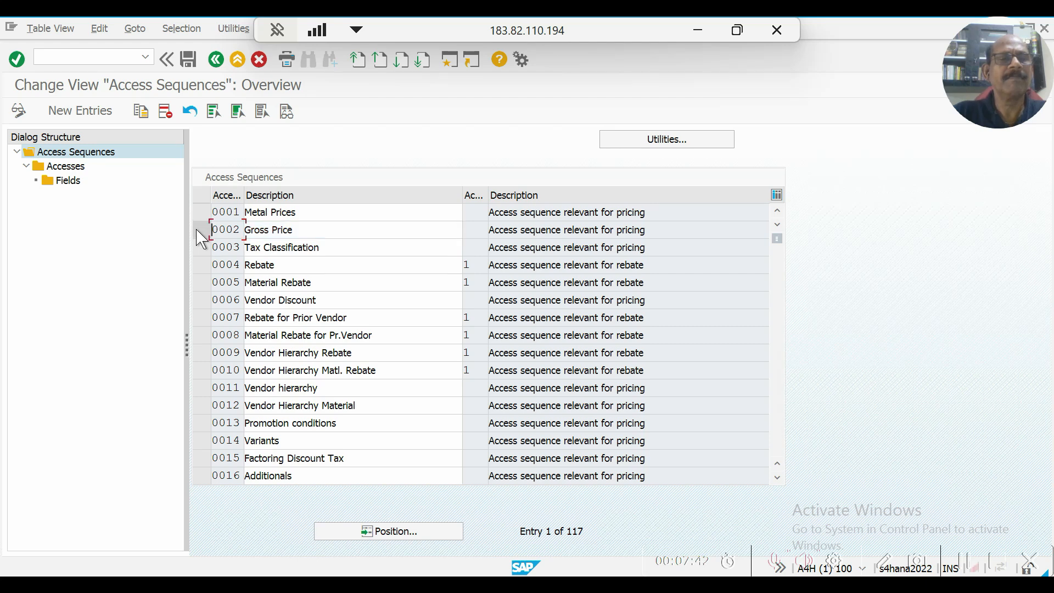
{"action": "left_click", "coordinate": [203, 232]}
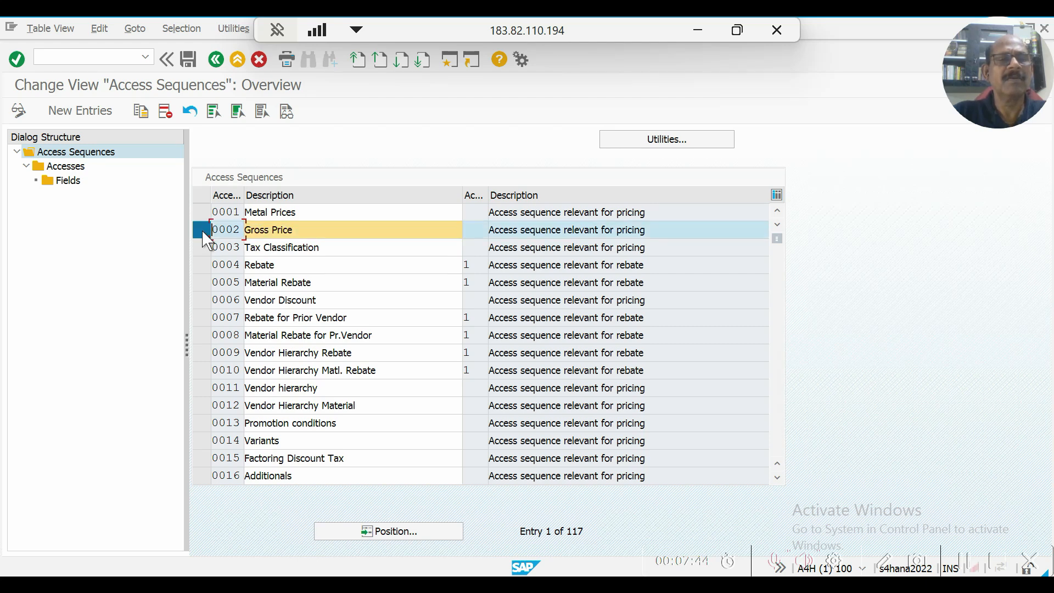
{"action": "left_click", "coordinate": [72, 169]}
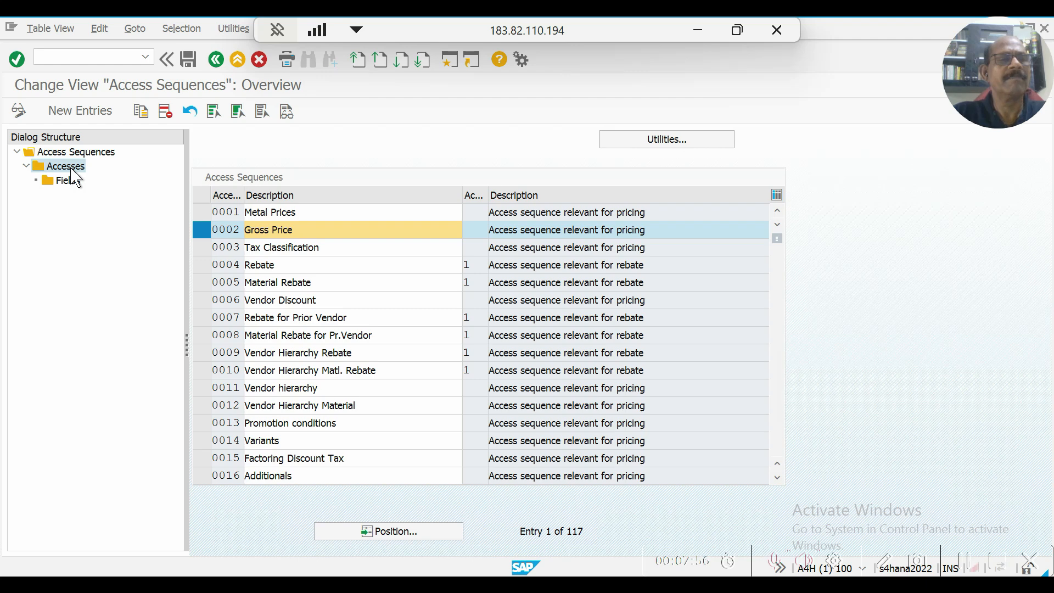
{"action": "double_click", "coordinate": [72, 171]}
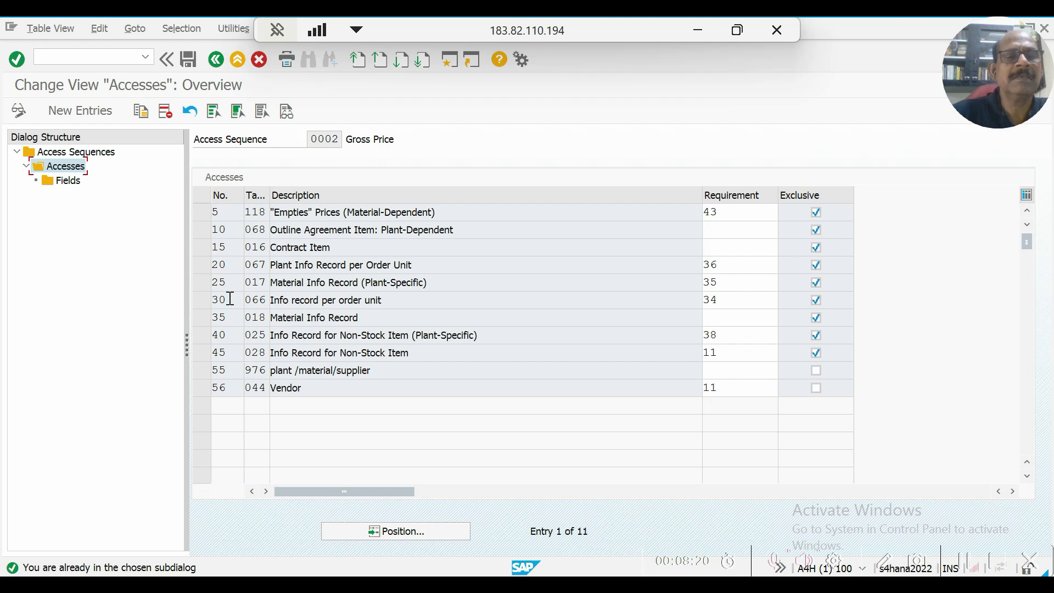
View the fields of access 55, plant /material/supplier, and return to the implementation guide.
{"action": "left_click", "coordinate": [202, 368]}
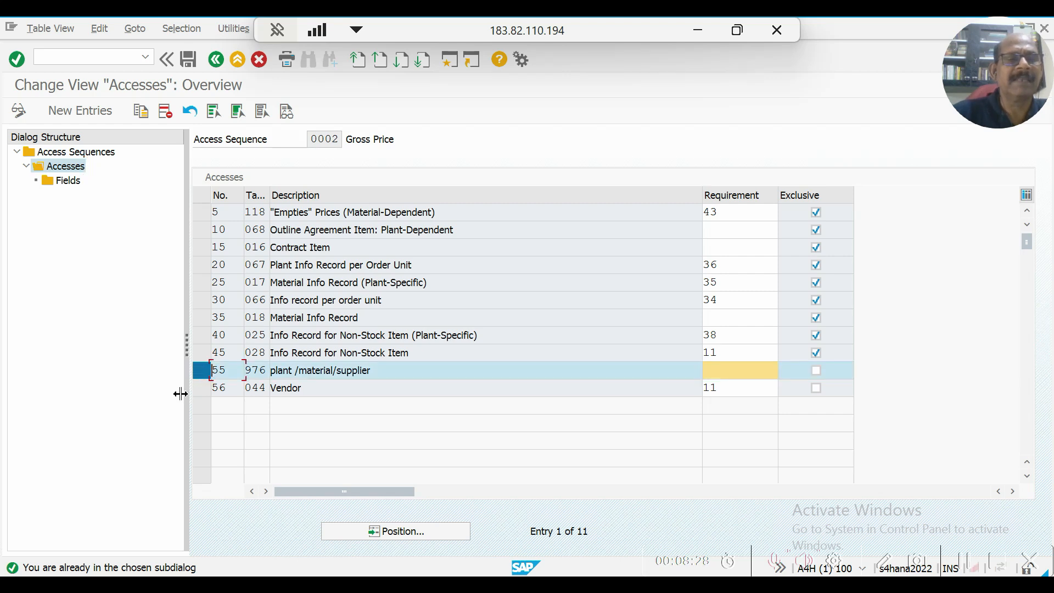
{"action": "double_click", "coordinate": [73, 184]}
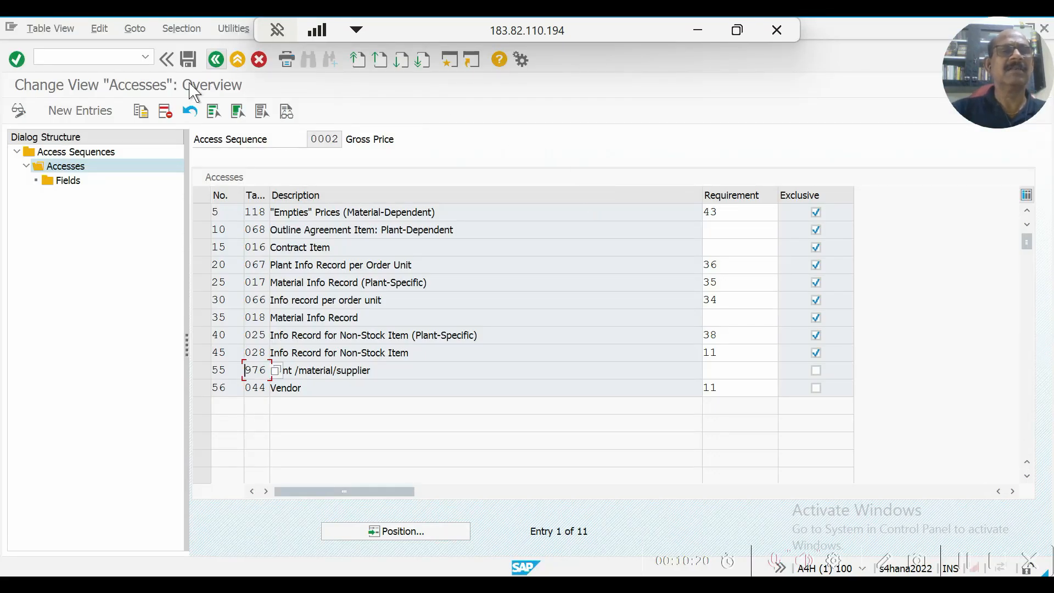
{"action": "left_click", "coordinate": [217, 59]}
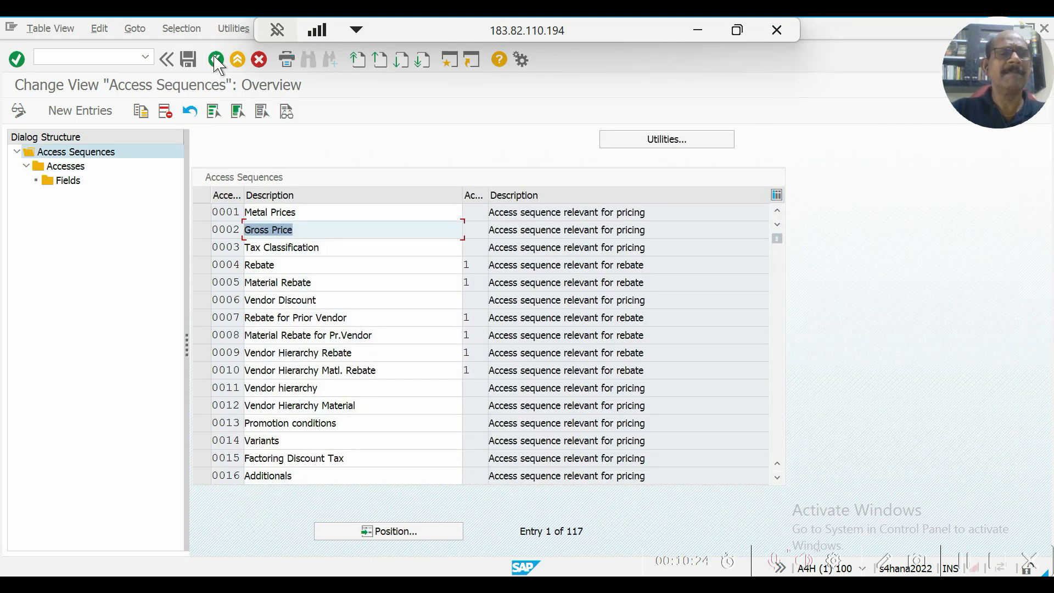
{"action": "left_click", "coordinate": [216, 58]}
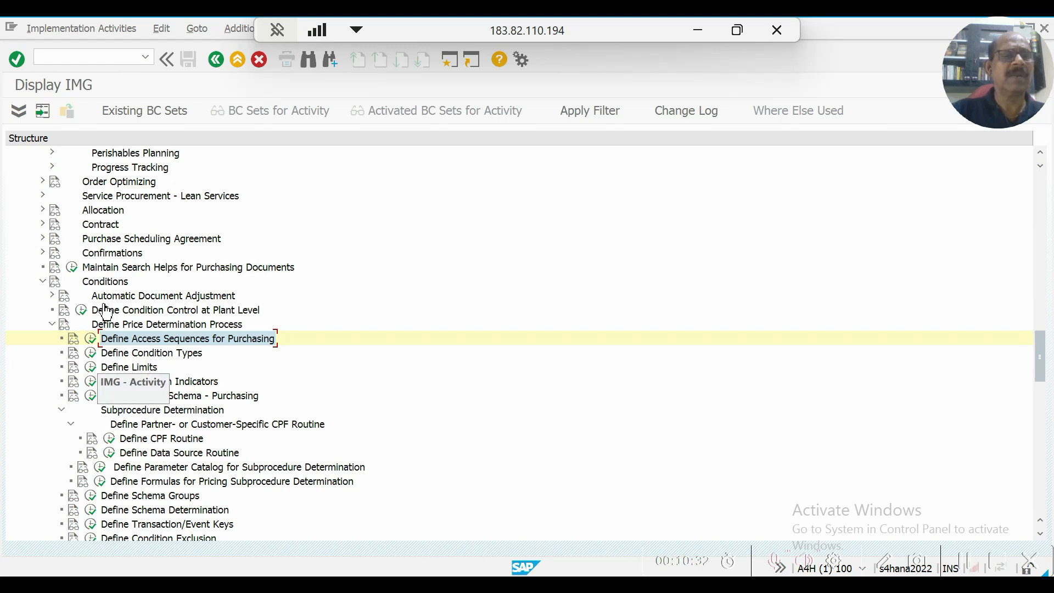
Open Set Pricing Condition Types - Purchasing from the Define Condition Types activity and look through the list of condition types.
{"action": "left_click", "coordinate": [92, 357]}
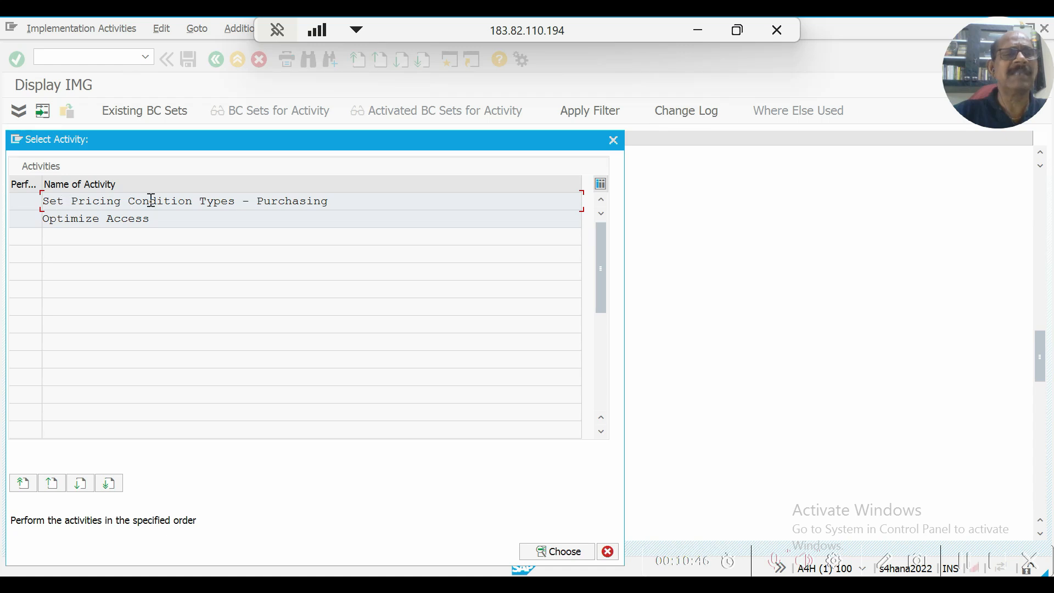
{"action": "double_click", "coordinate": [203, 204]}
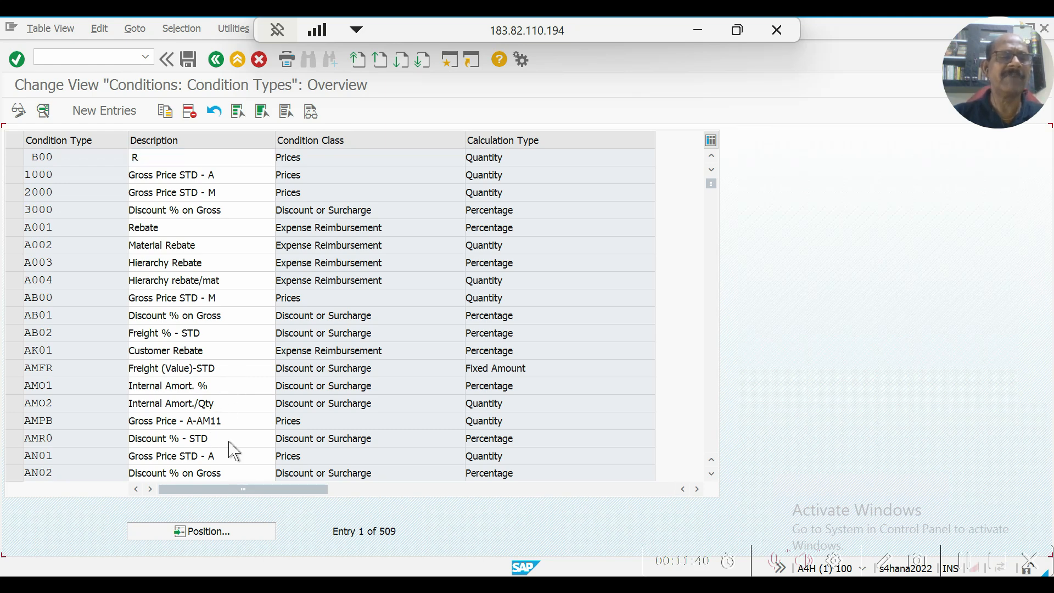
{"action": "scroll", "coordinate": [230, 441], "scroll_direction": "down", "scroll_amount": 9}
{"action": "scroll", "coordinate": [235, 451], "scroll_direction": "down", "scroll_amount": 2}
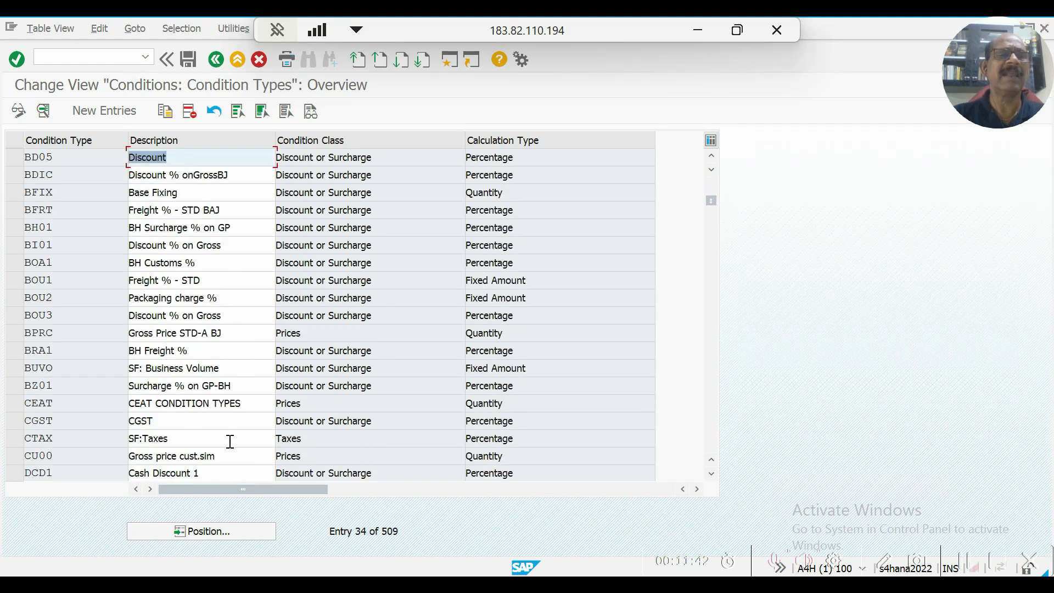
{"action": "scroll", "coordinate": [228, 440], "scroll_direction": "up", "scroll_amount": 7}
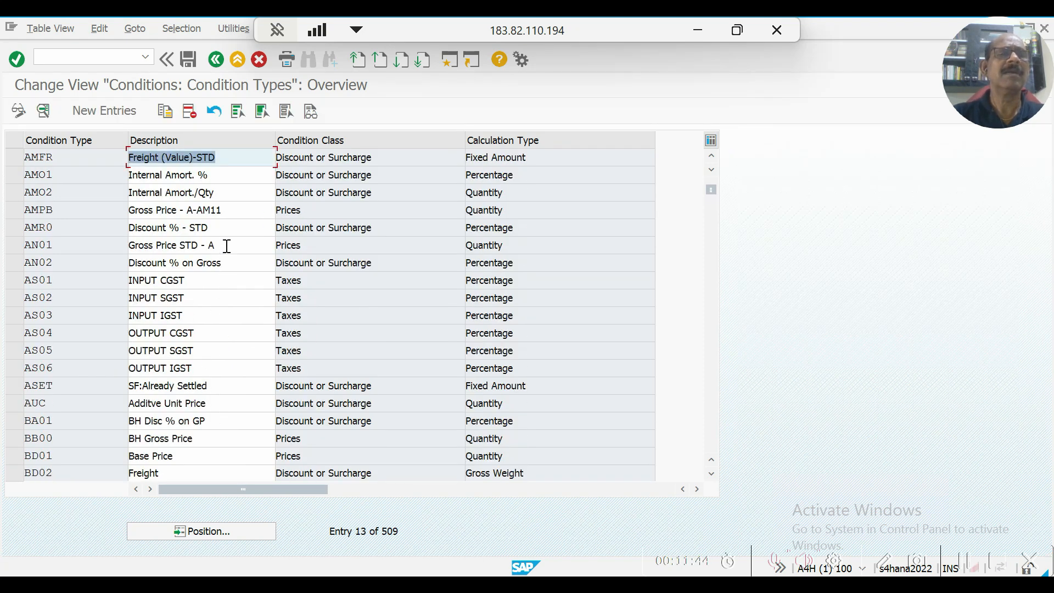
{"action": "scroll", "coordinate": [234, 167], "scroll_direction": "up", "scroll_amount": 4}
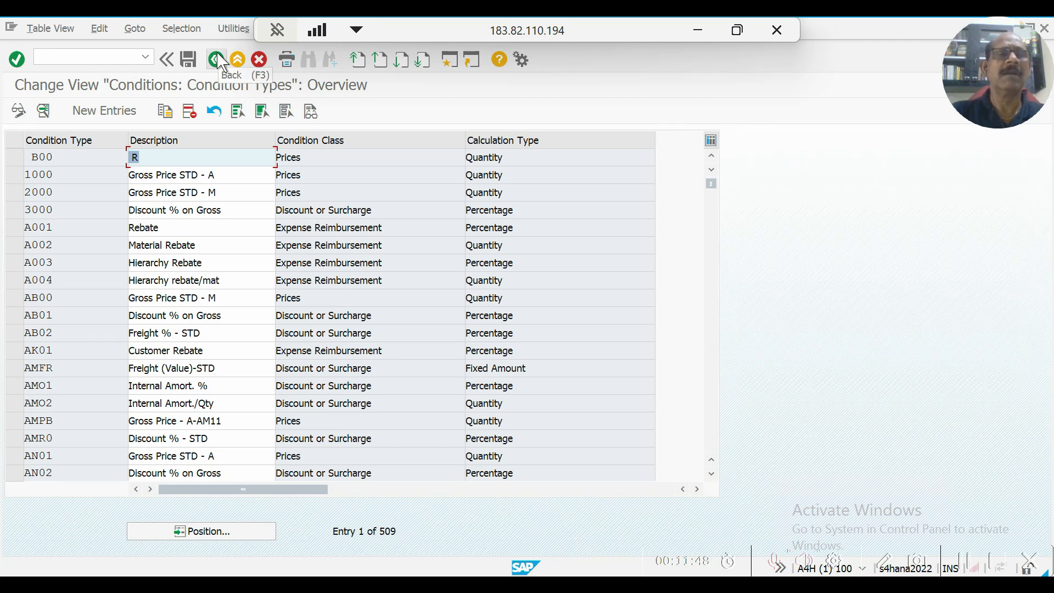
View the Optimize Access activity of Define Condition Types with its AcNo column widened, and return to the implementation guide.
{"action": "left_click", "coordinate": [216, 59]}
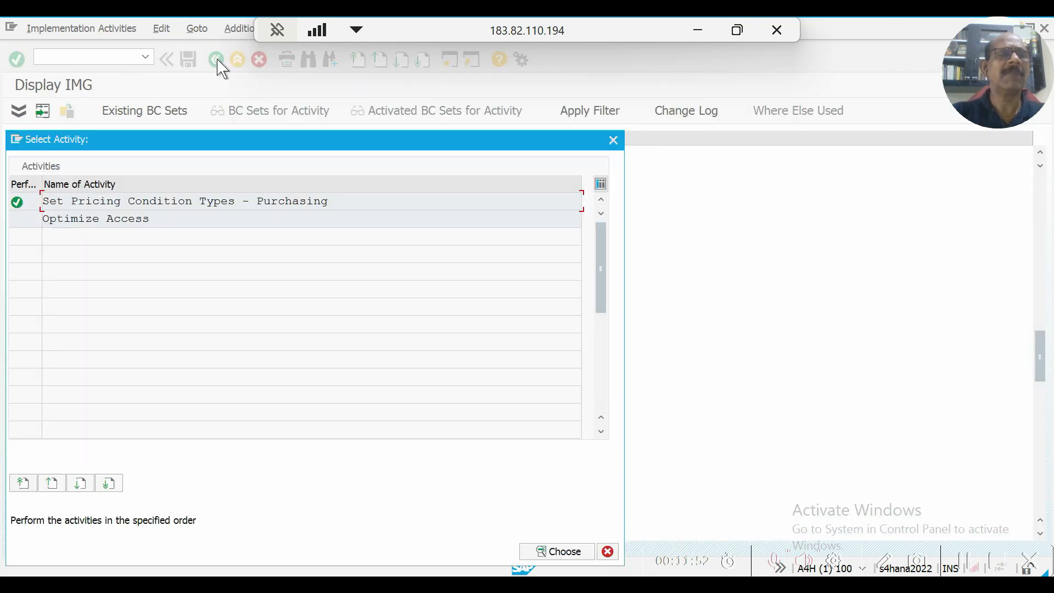
{"action": "double_click", "coordinate": [86, 218]}
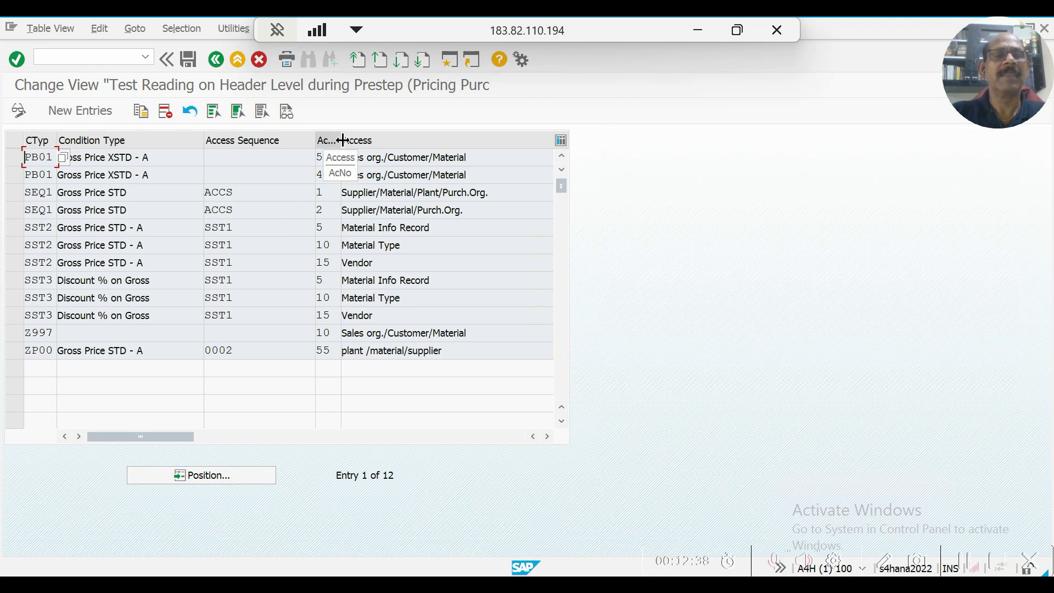
{"action": "left_click_drag", "start_coordinate": [340, 144], "coordinate": [415, 151]}
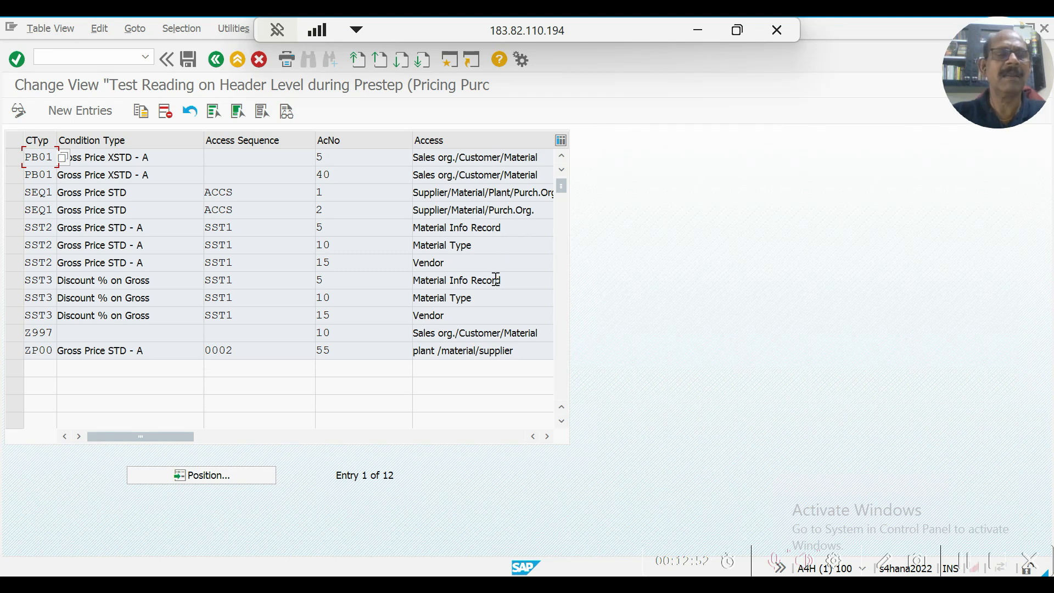
{"action": "left_click", "coordinate": [217, 59]}
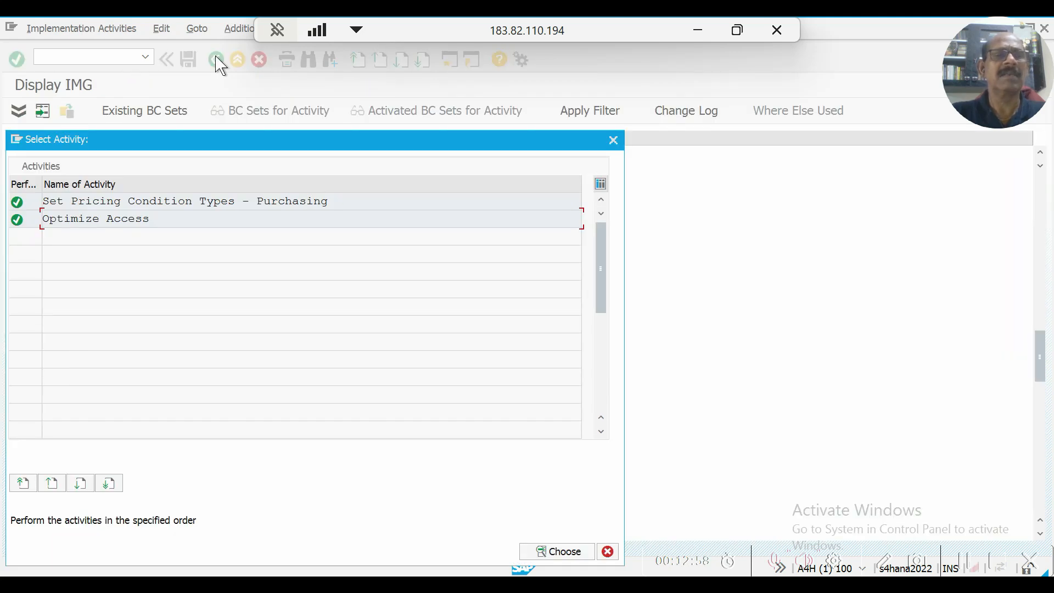
{"action": "left_click", "coordinate": [613, 140]}
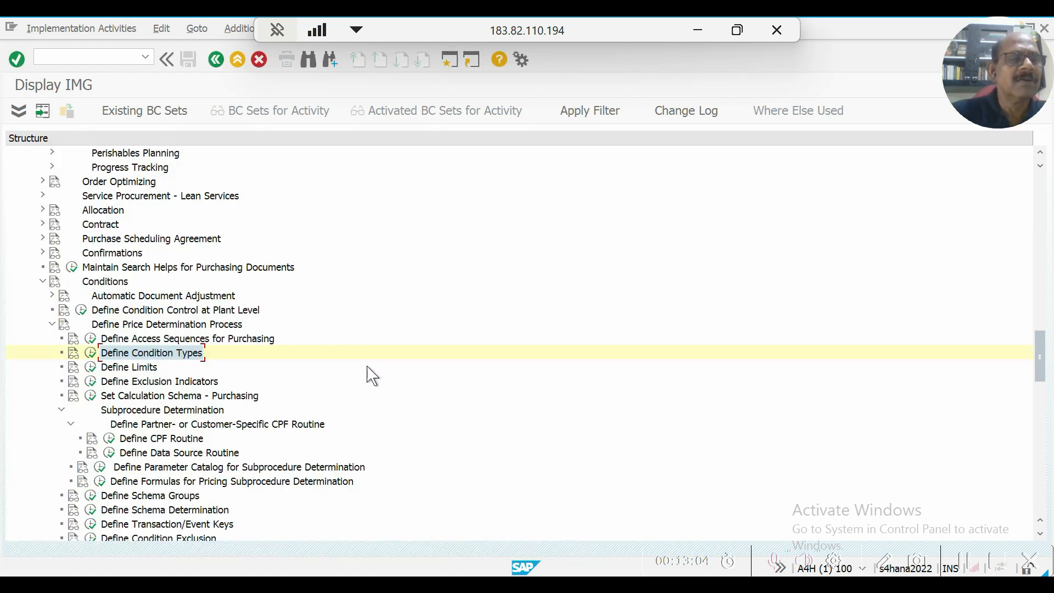
View the Define Limits and Define Exclusion Indicators activities, returning to the implementation guide from each.
{"action": "left_click", "coordinate": [92, 371]}
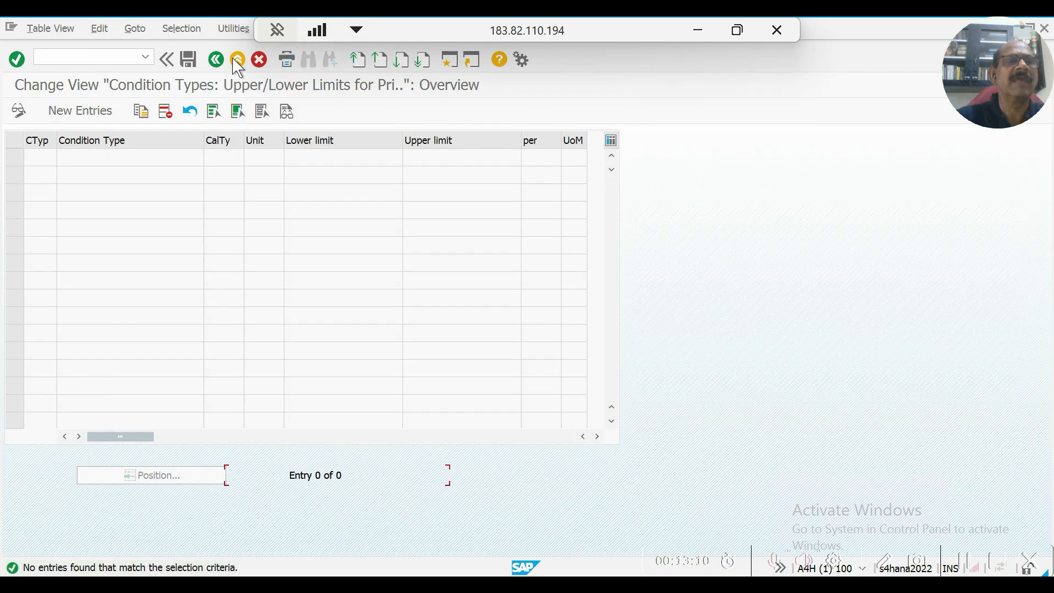
{"action": "left_click", "coordinate": [217, 60]}
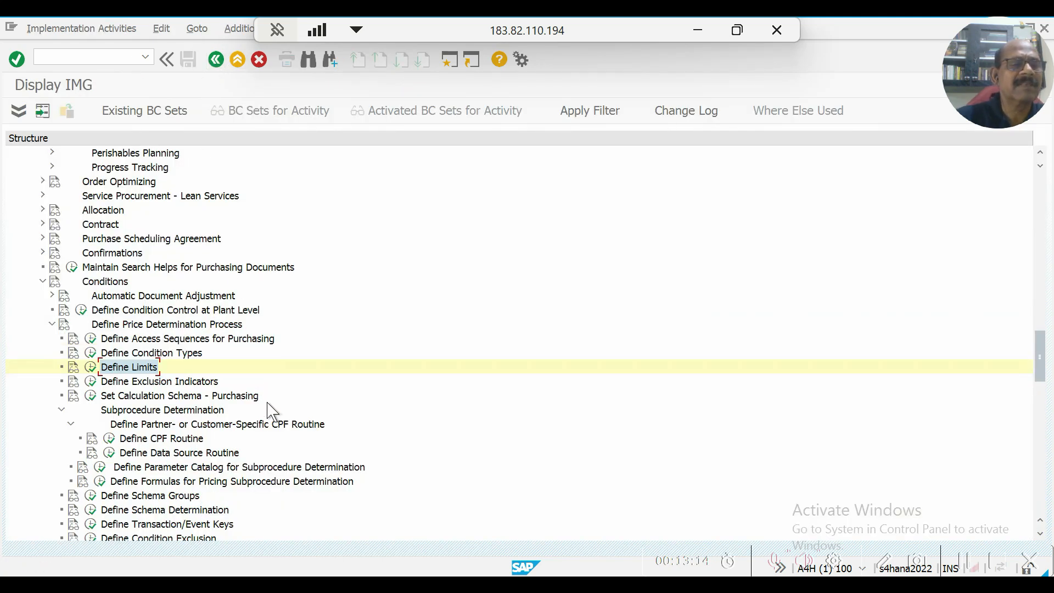
{"action": "left_click", "coordinate": [90, 366]}
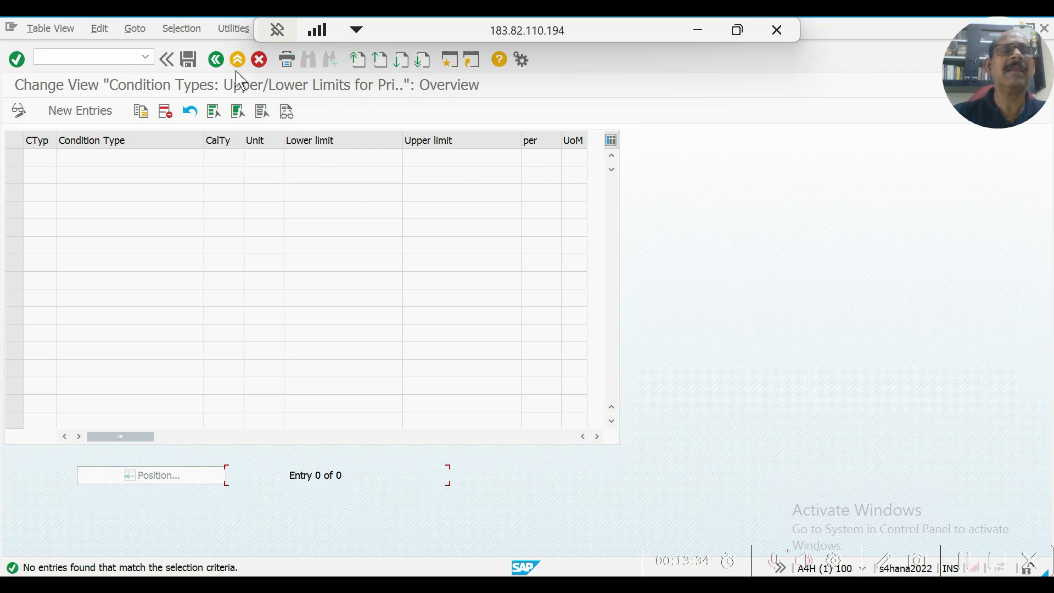
{"action": "left_click", "coordinate": [217, 60]}
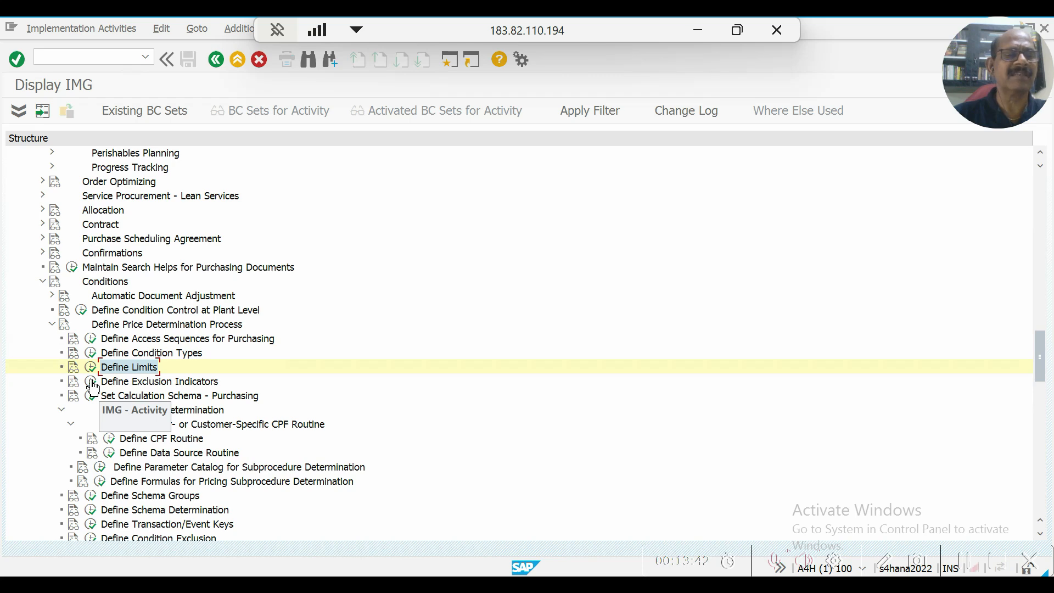
{"action": "left_click", "coordinate": [91, 382]}
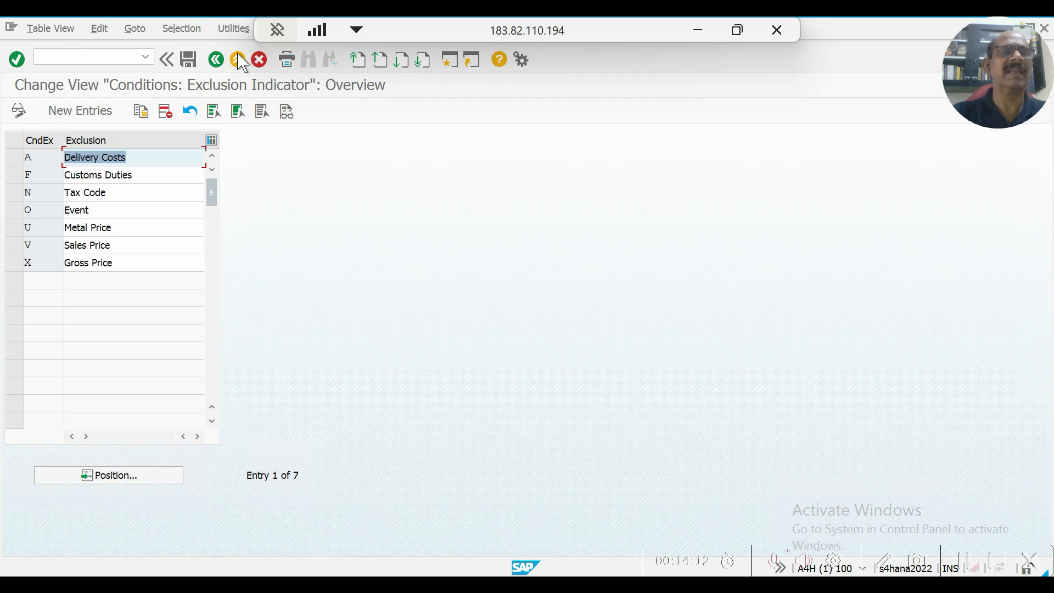
{"action": "left_click", "coordinate": [217, 60]}
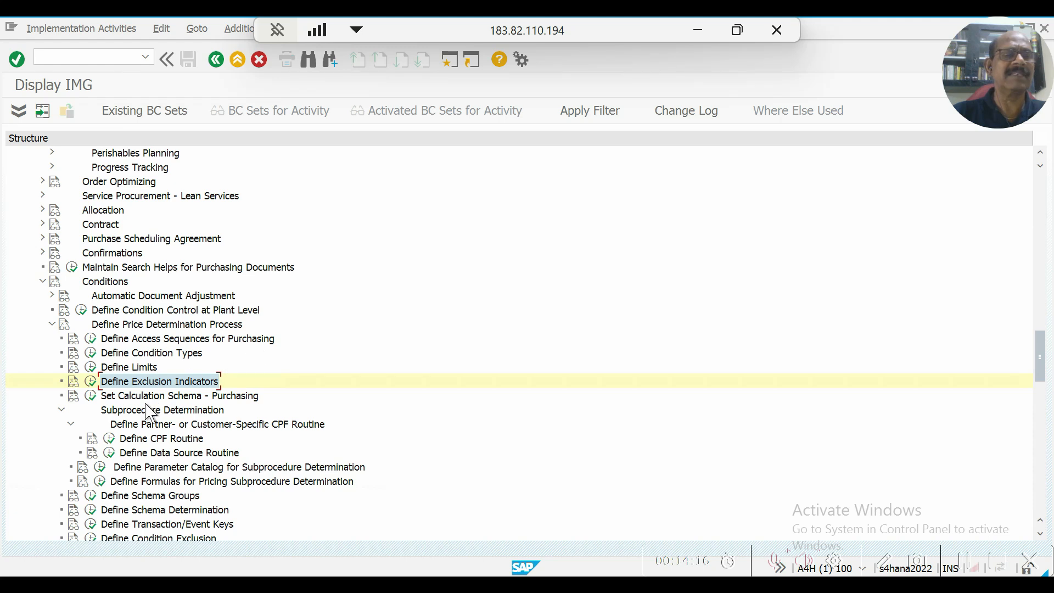
Run Set Calculation Schema - Purchasing and look through the control data of procedure A10001.
{"action": "left_click", "coordinate": [91, 396]}
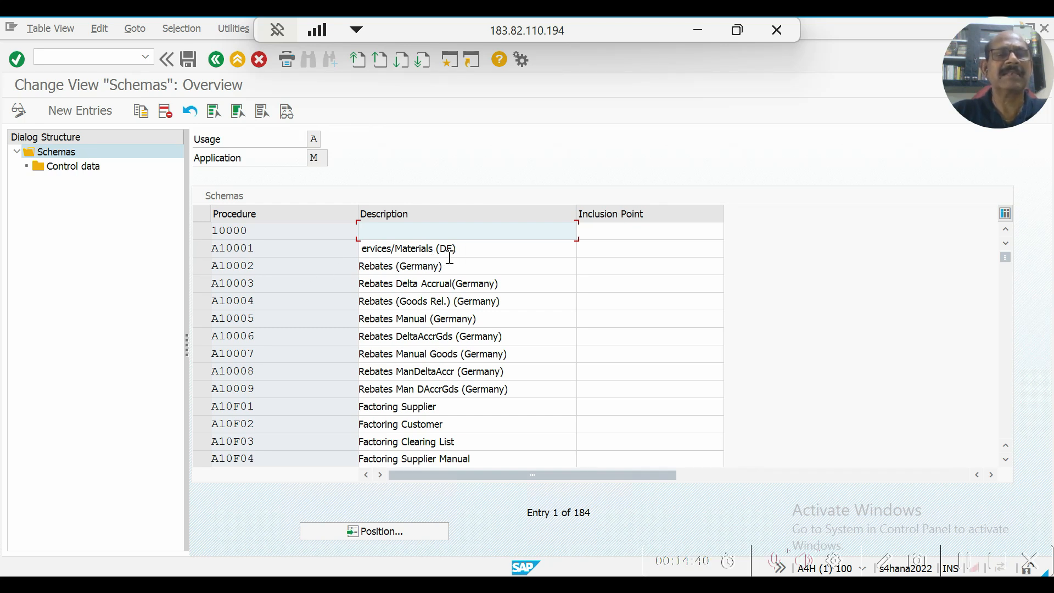
{"action": "left_click", "coordinate": [202, 251]}
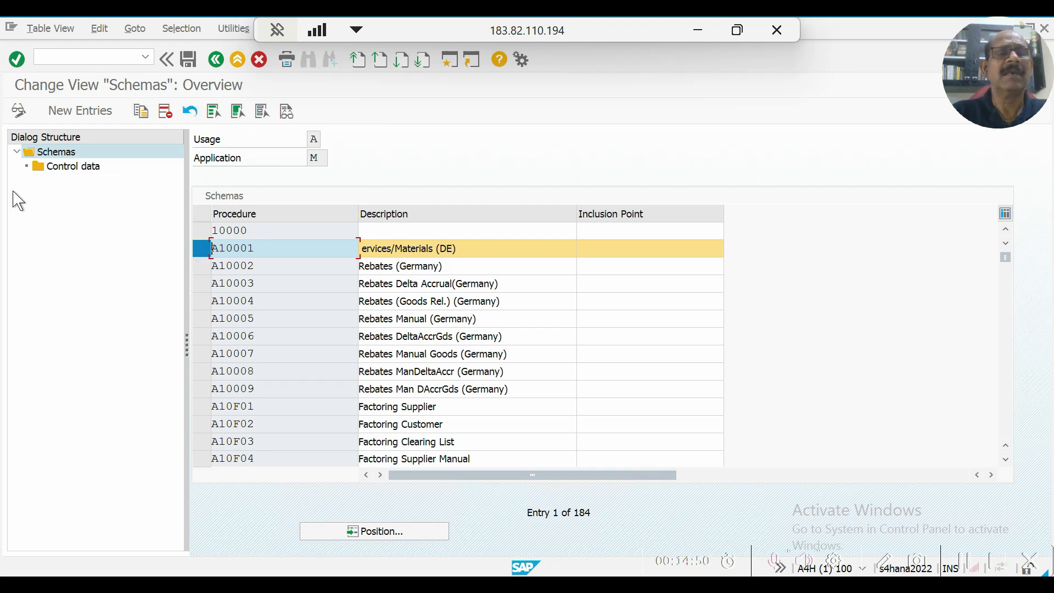
{"action": "double_click", "coordinate": [56, 168]}
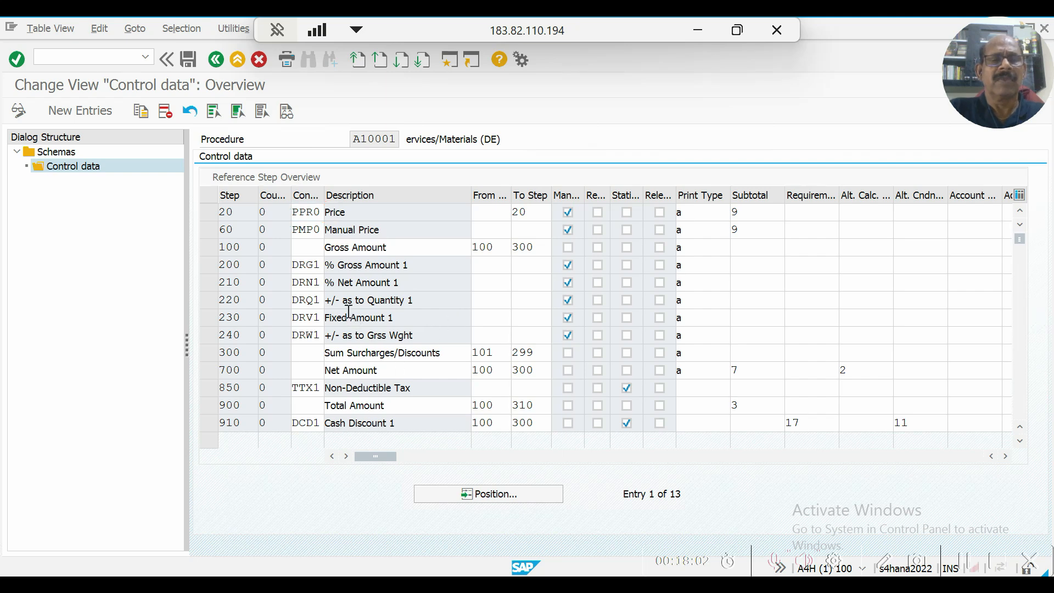
{"action": "scroll", "coordinate": [353, 321], "scroll_direction": "down", "scroll_amount": 2}
{"action": "scroll", "coordinate": [353, 321], "scroll_direction": "down", "scroll_amount": 1}
{"action": "scroll", "coordinate": [348, 318], "scroll_direction": "up", "scroll_amount": 3}
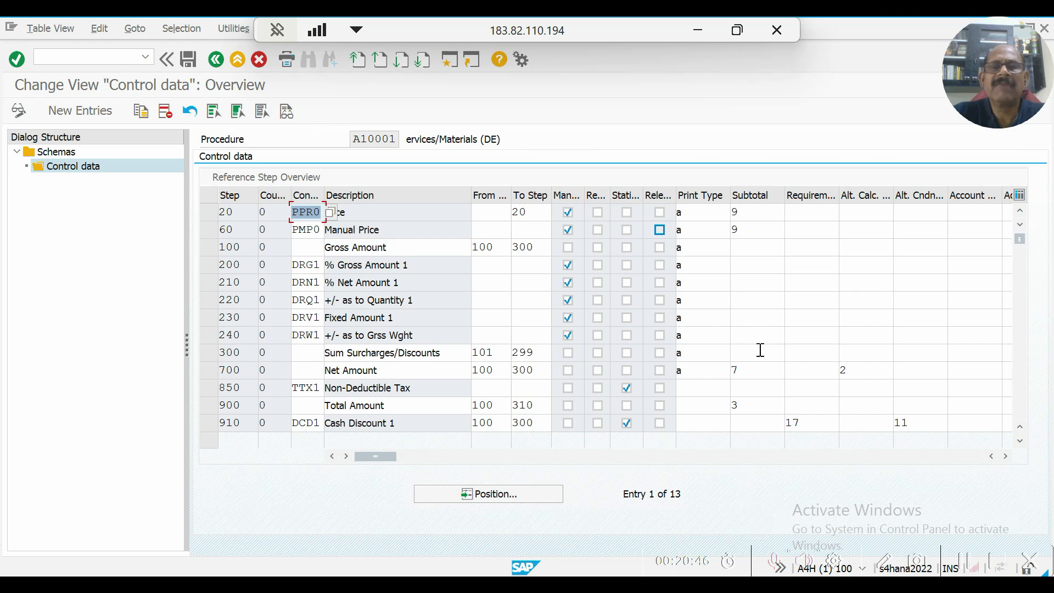
{"action": "scroll", "coordinate": [692, 420], "scroll_direction": "down", "scroll_amount": 4}
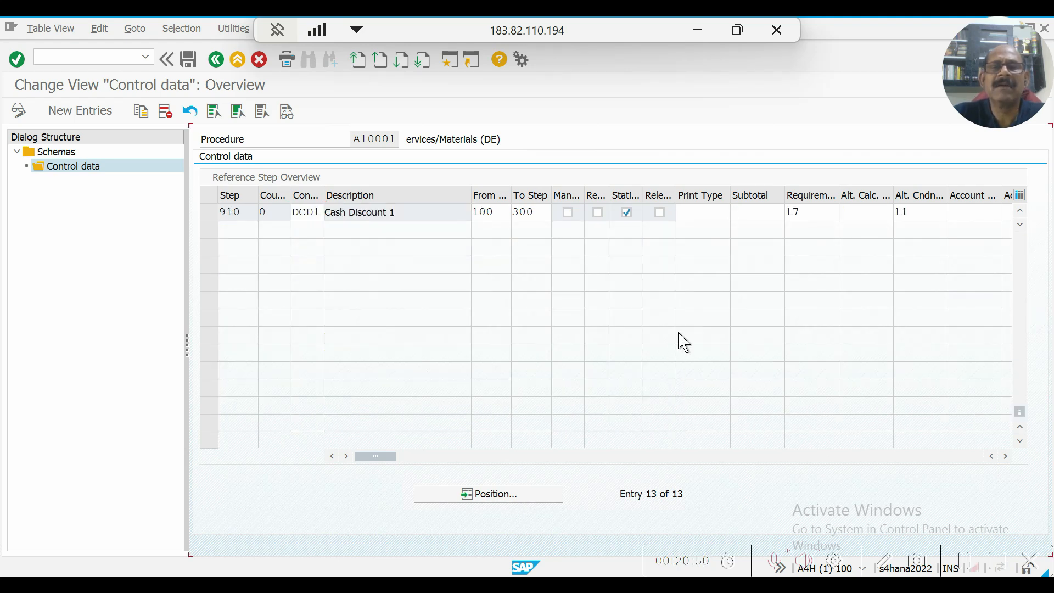
{"action": "scroll", "coordinate": [676, 341], "scroll_direction": "up", "scroll_amount": 4}
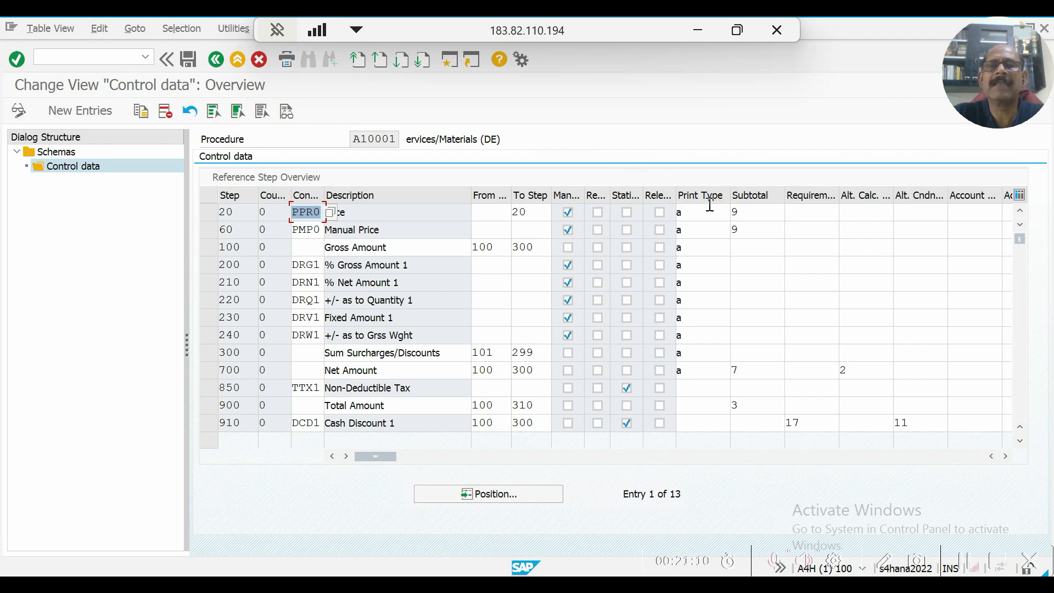
View the possible print type values for step 20 Price, and close the list without choosing one.
{"action": "left_click", "coordinate": [691, 214]}
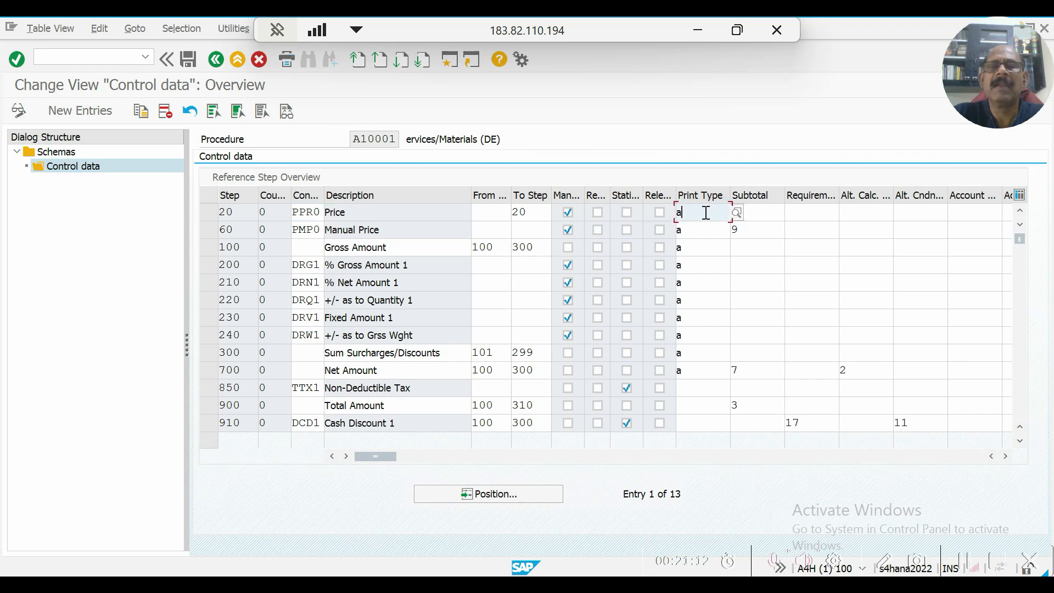
{"action": "left_click", "coordinate": [738, 213]}
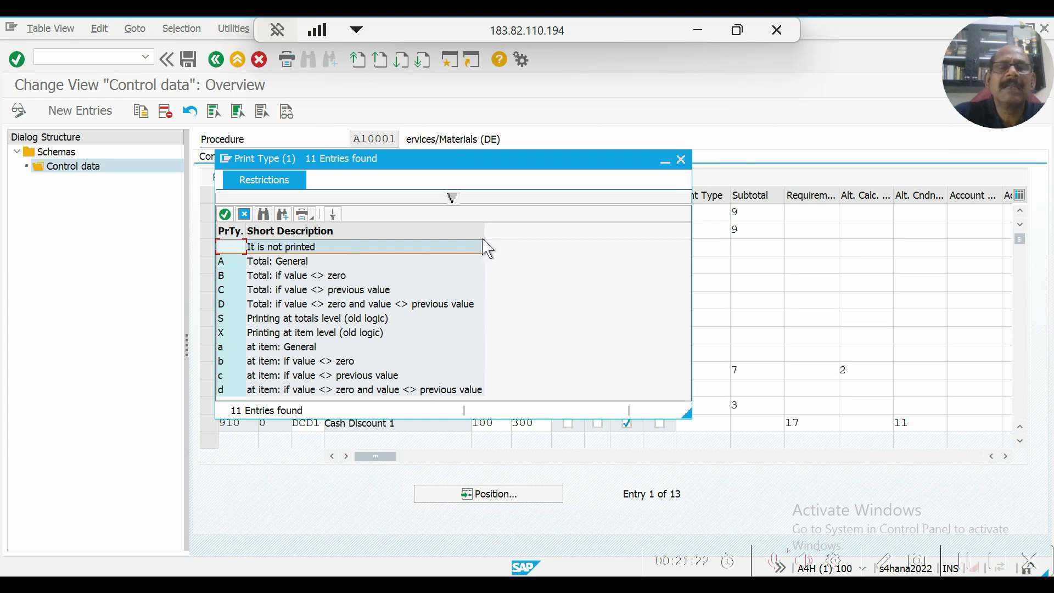
{"action": "left_click_drag", "start_coordinate": [524, 165], "coordinate": [1017, 189]}
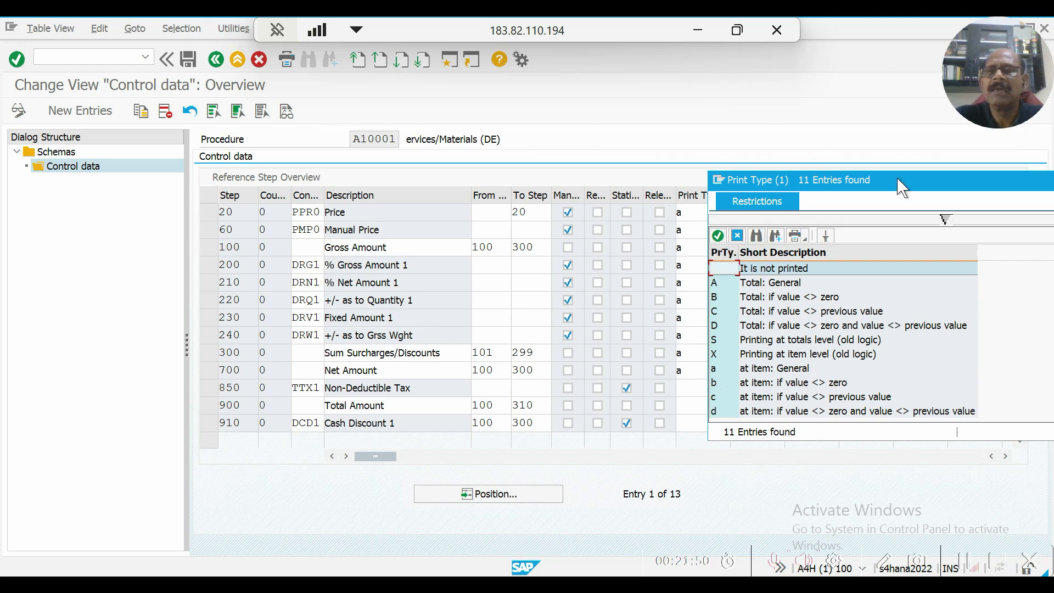
{"action": "left_click_drag", "start_coordinate": [902, 187], "coordinate": [877, 183]}
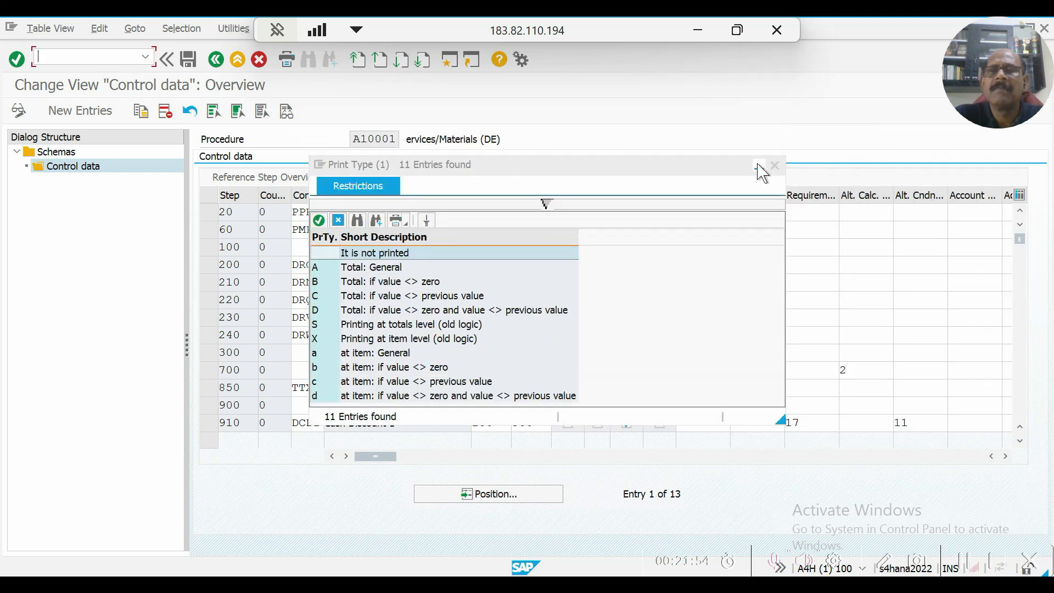
{"action": "left_click", "coordinate": [774, 166]}
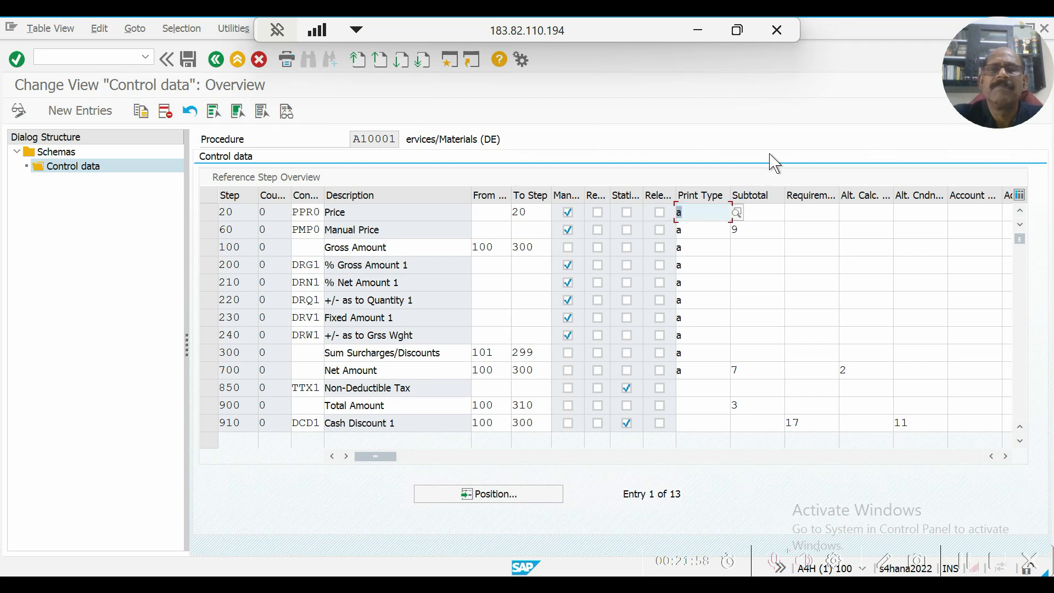
View the possible condition subtotal values for step 20 Price, close the list and maximize the Control data window.
{"action": "left_click", "coordinate": [761, 211]}
{"action": "type", "text": "9"}
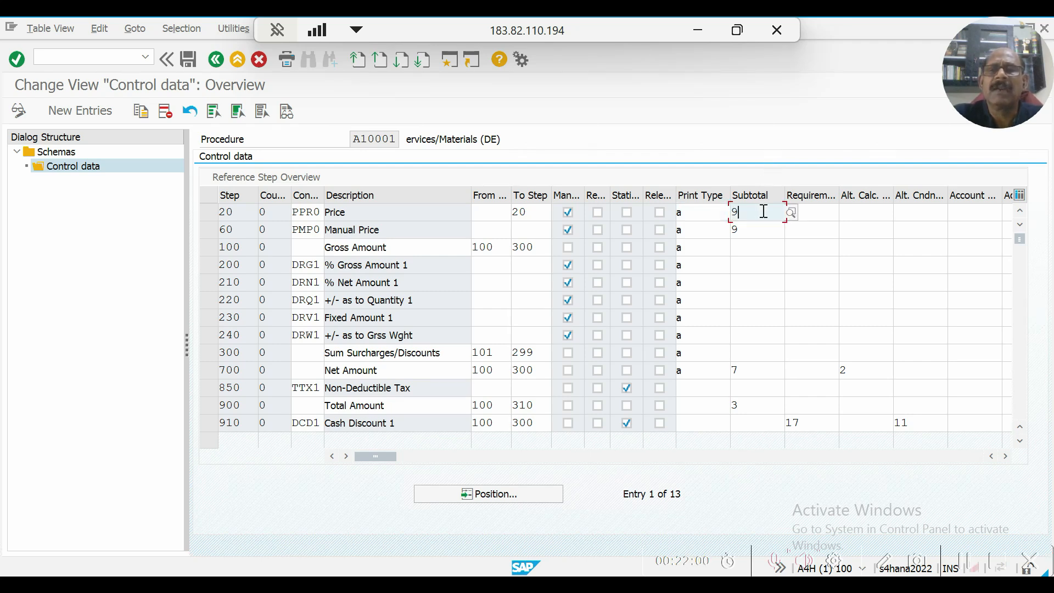
{"action": "left_click", "coordinate": [791, 212]}
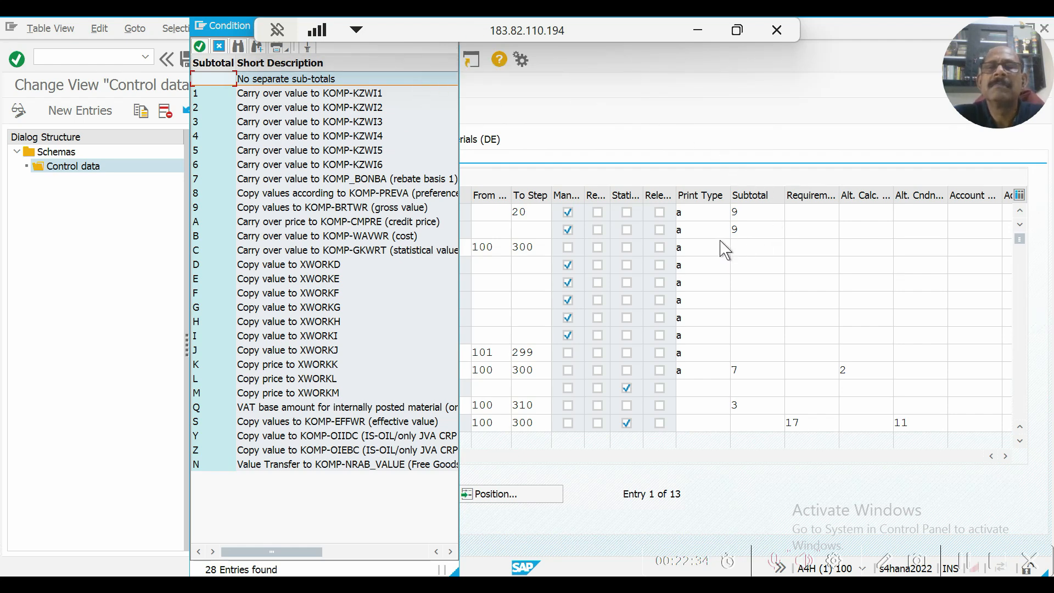
{"action": "left_click", "coordinate": [754, 229]}
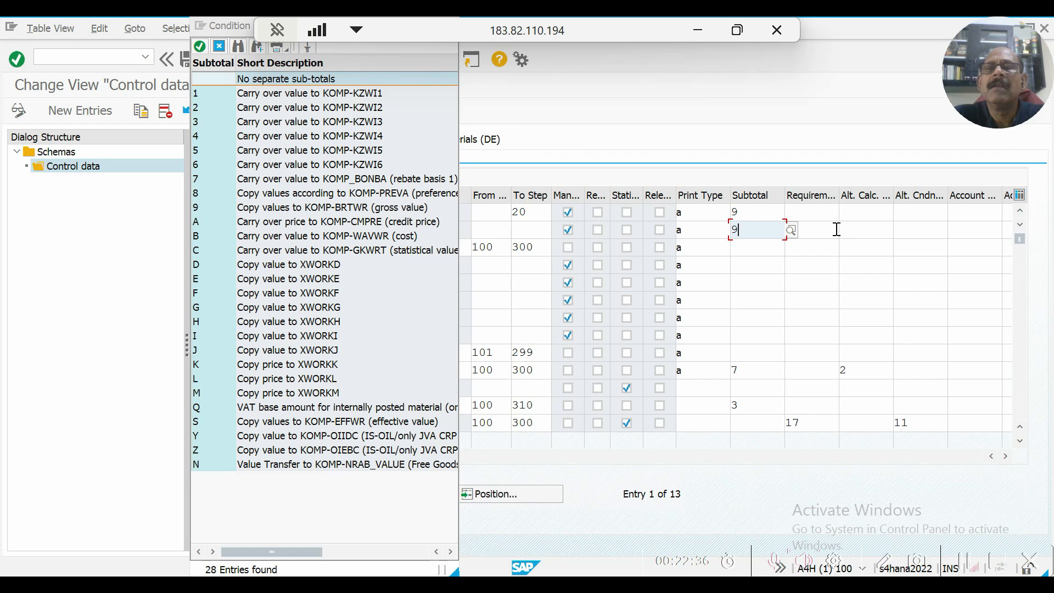
{"action": "key", "text": "Tab"}
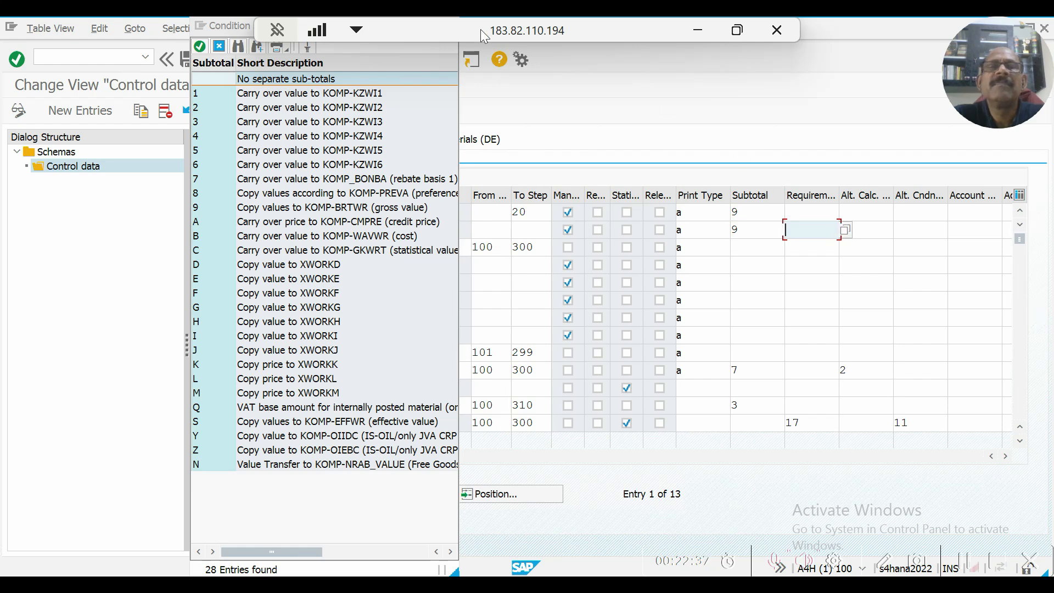
{"action": "left_click", "coordinate": [383, 48]}
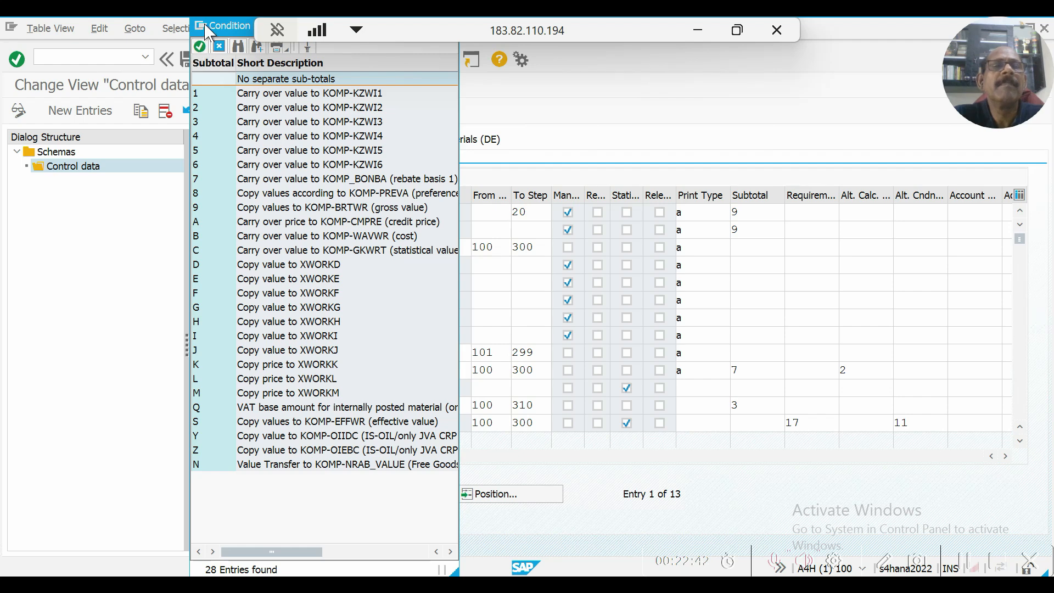
{"action": "double_click", "coordinate": [237, 27]}
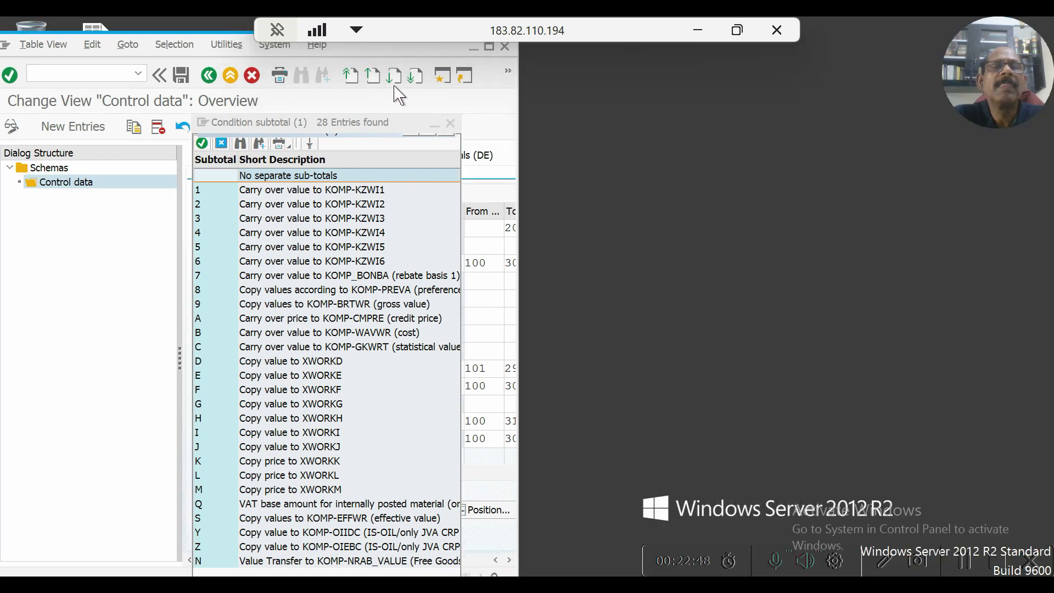
{"action": "left_click", "coordinate": [361, 125]}
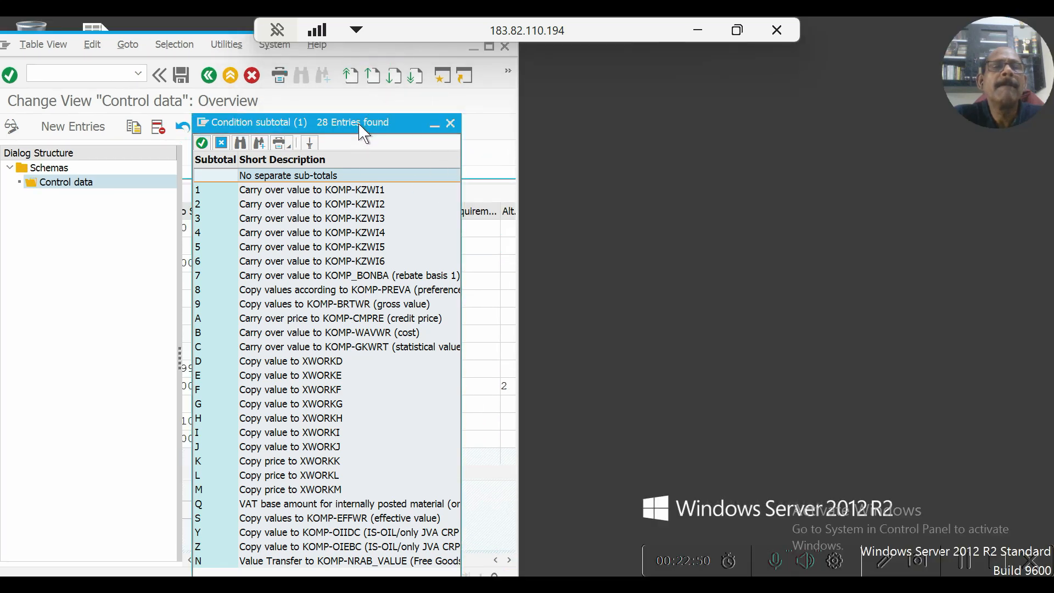
{"action": "left_click", "coordinate": [450, 123]}
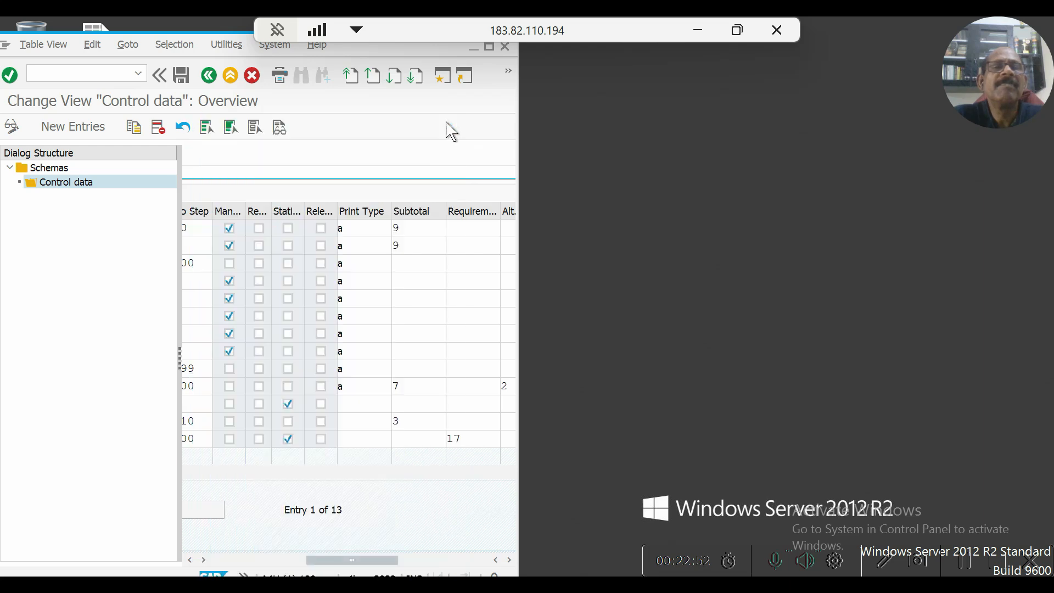
{"action": "left_click", "coordinate": [491, 46]}
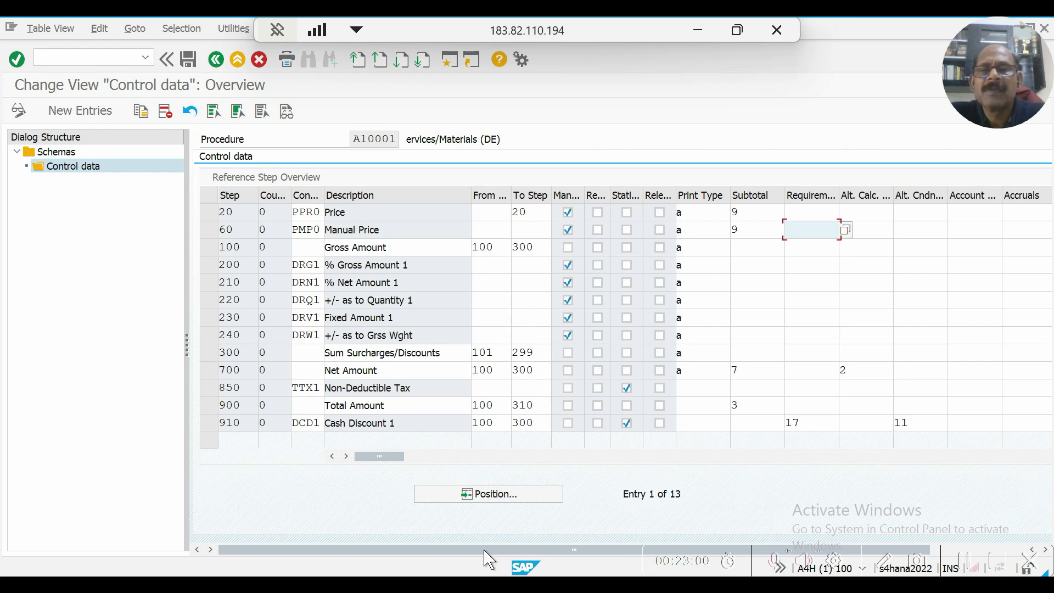
View the alternative calculation routines available for step 700 Net Amount, and close the list without choosing one.
{"action": "left_click_drag", "start_coordinate": [487, 551], "coordinate": [748, 546]}
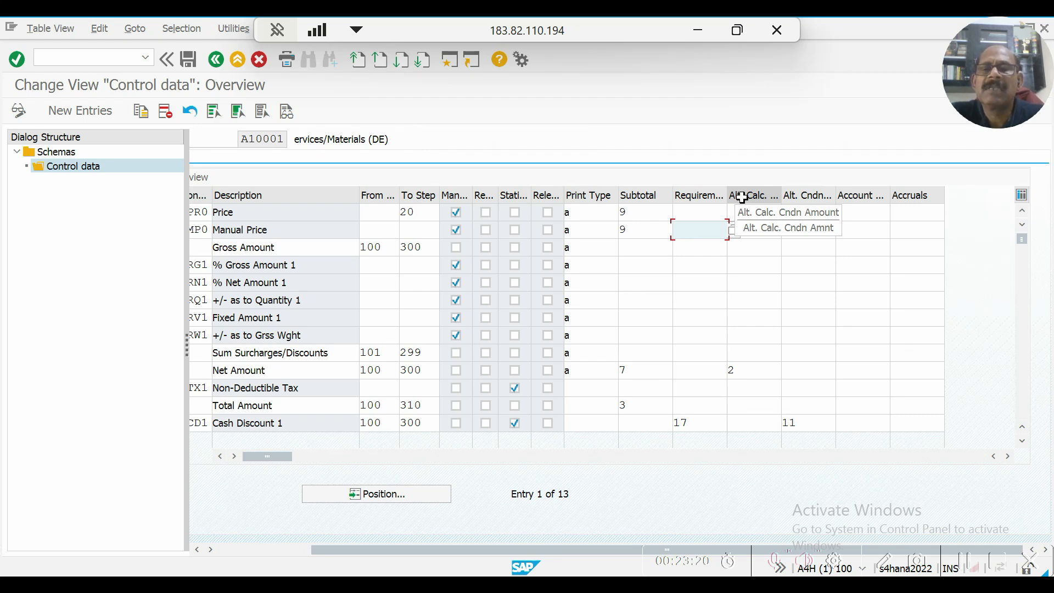
{"action": "left_click", "coordinate": [751, 371]}
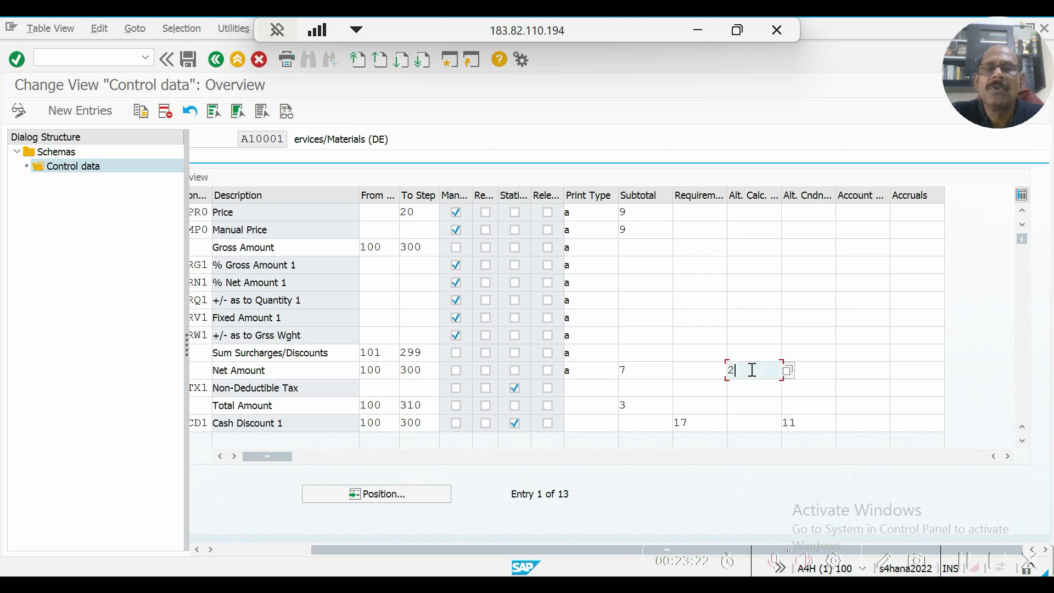
{"action": "left_click", "coordinate": [788, 371]}
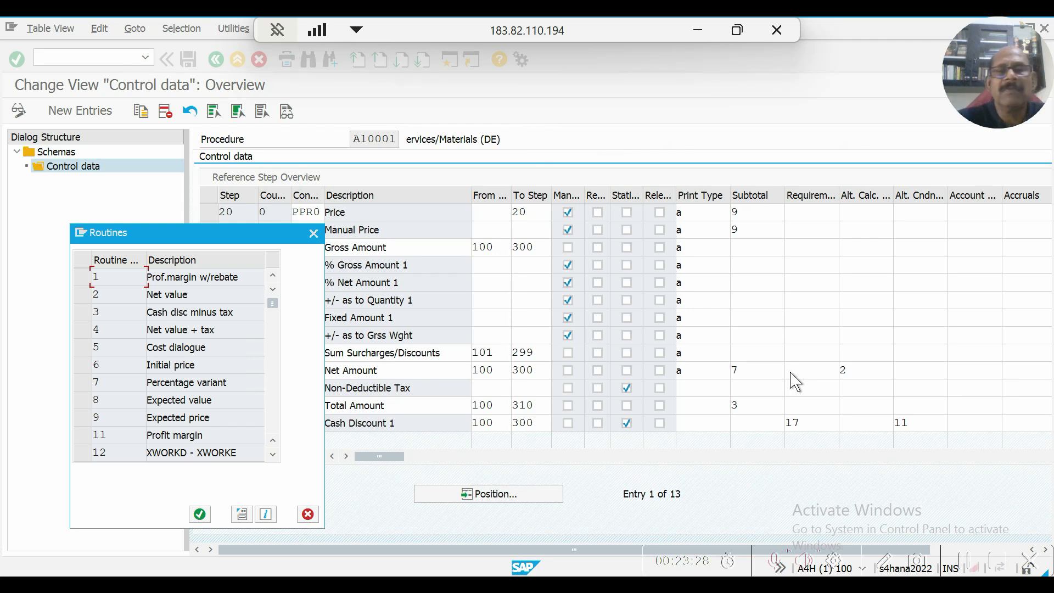
{"action": "left_click", "coordinate": [313, 233]}
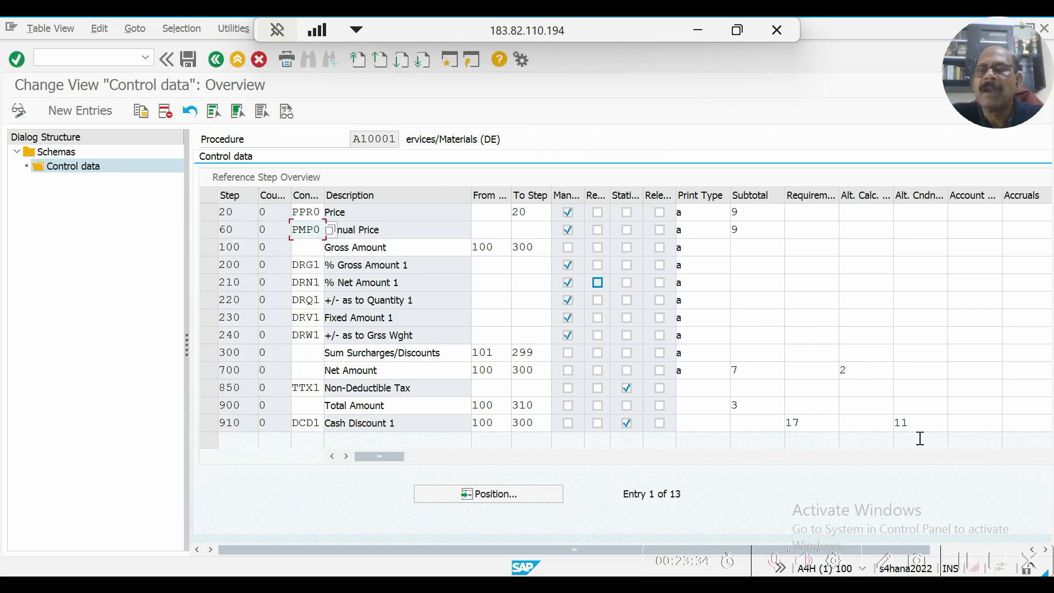
View the Alt. Cndn routines available for step 910 Cash Discount 1, close the list and leave the calculation schema.
{"action": "left_click", "coordinate": [924, 423]}
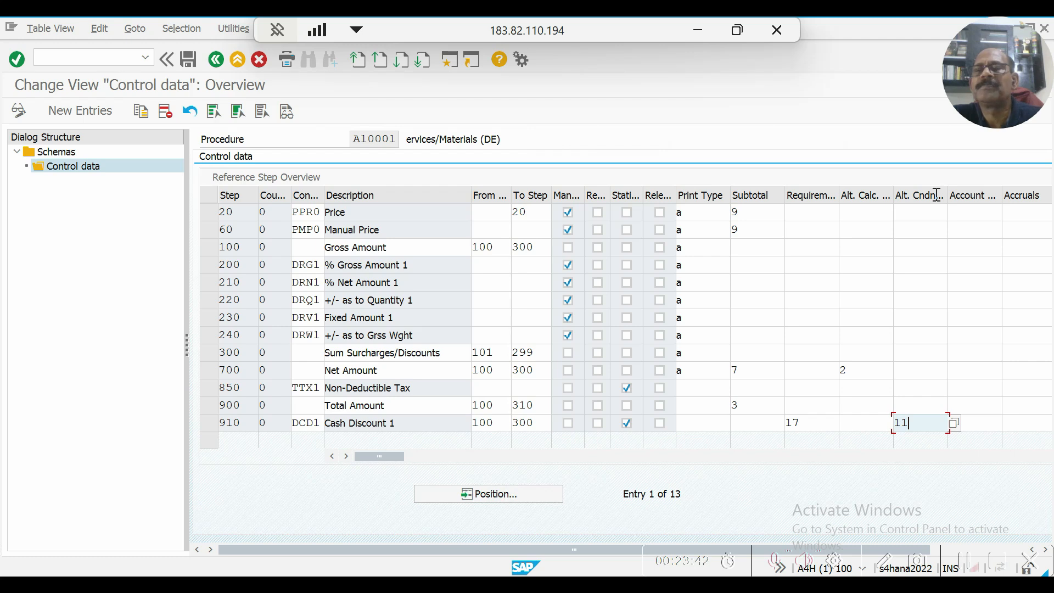
{"action": "left_click", "coordinate": [955, 424]}
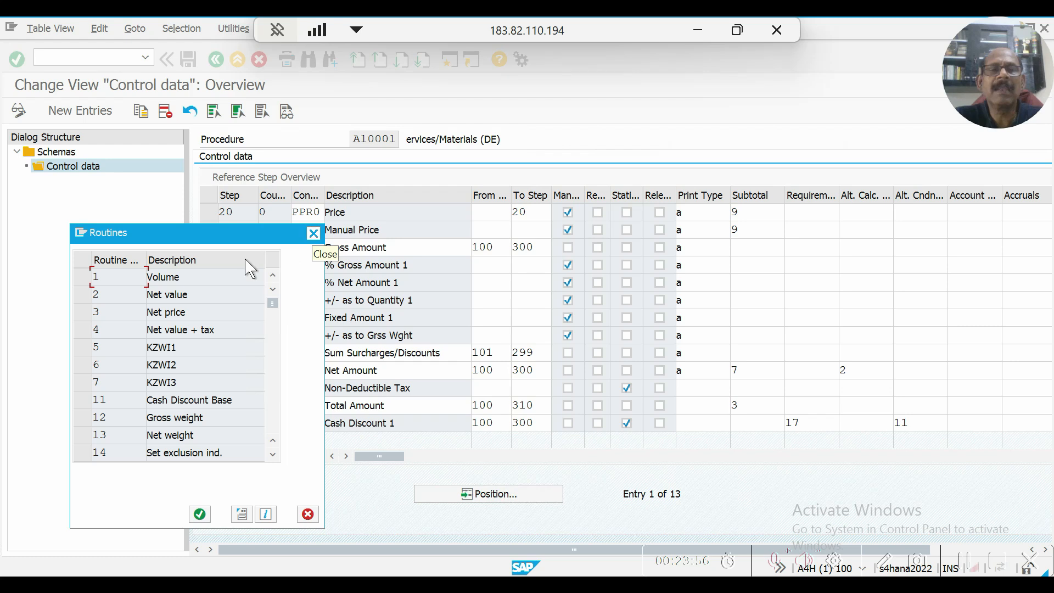
{"action": "left_click", "coordinate": [313, 234]}
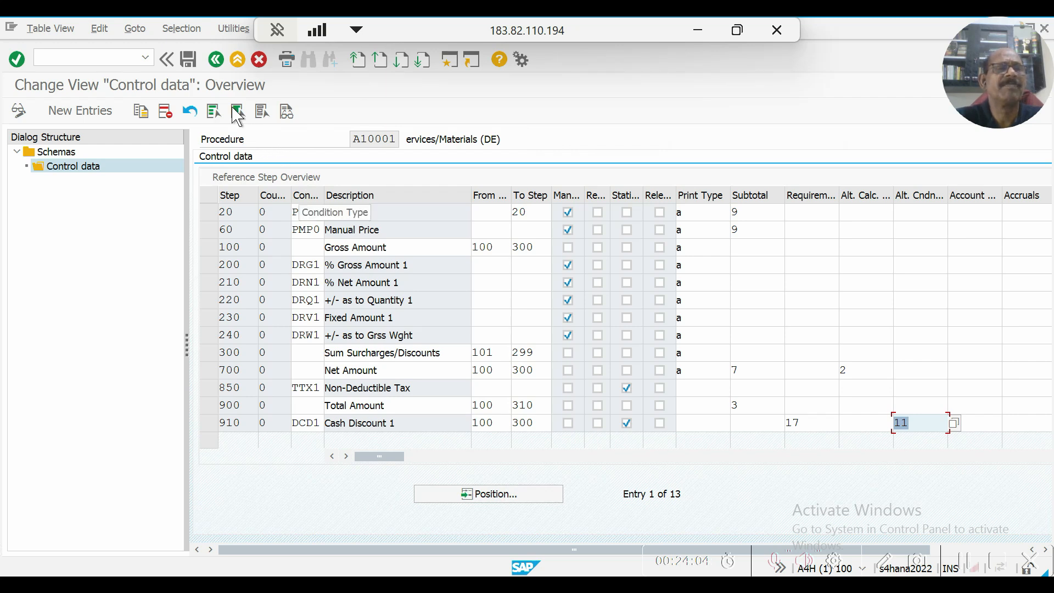
{"action": "left_click", "coordinate": [217, 61]}
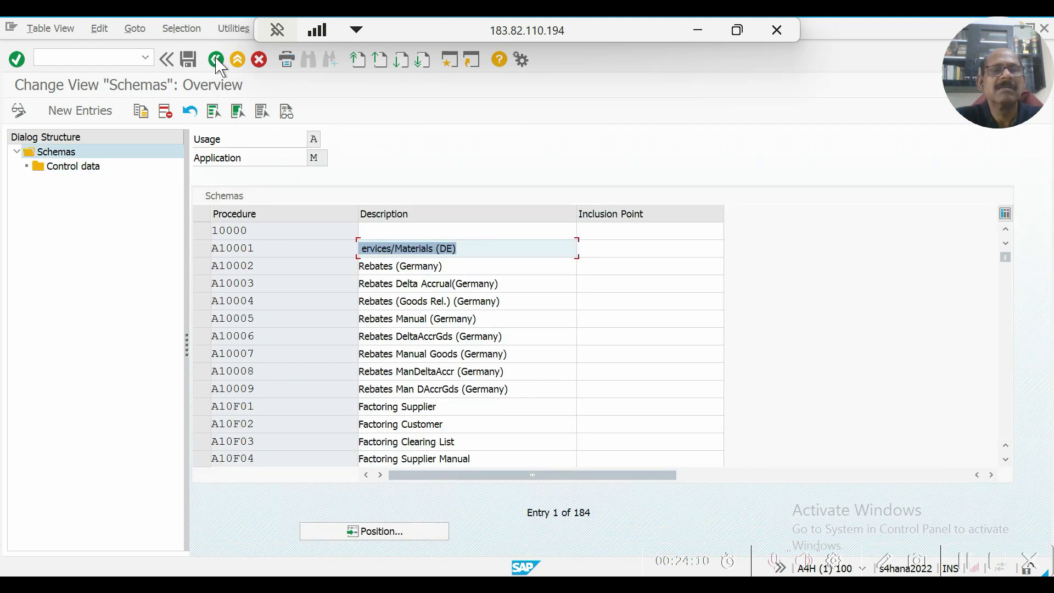
{"action": "left_click", "coordinate": [218, 60]}
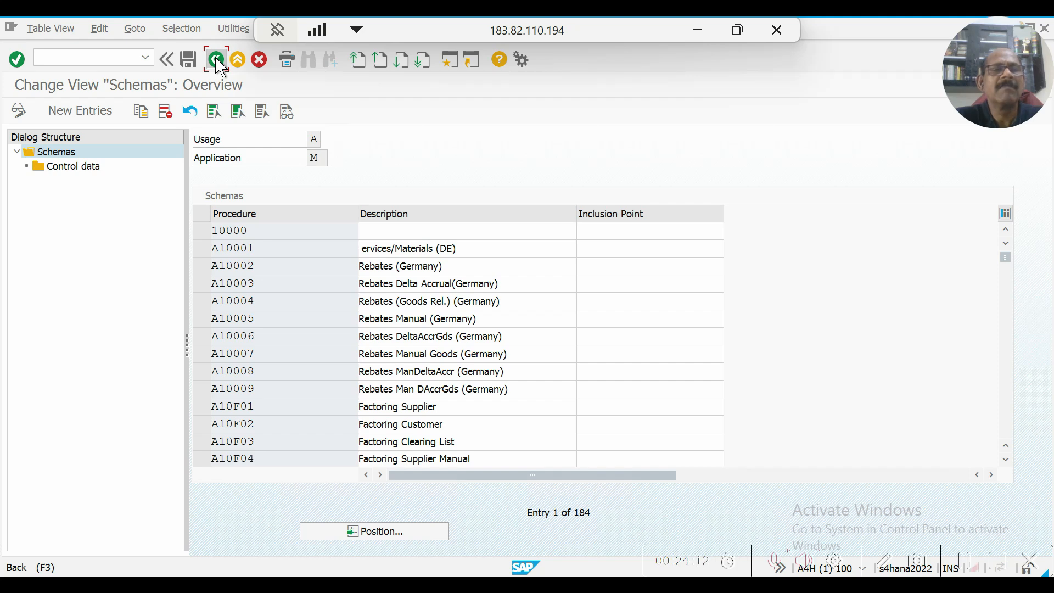